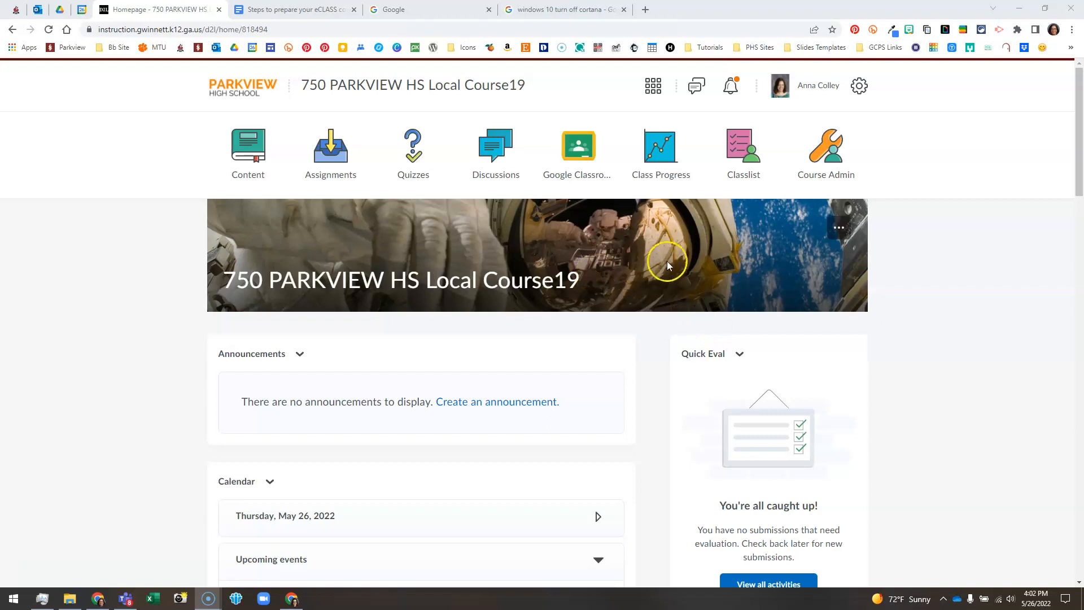
Open the Teacher Information widget's Edit Widget page from its chevron menu on the course homepage
scroll(744, 377, "down", 2)
scroll(744, 377, "down", 4)
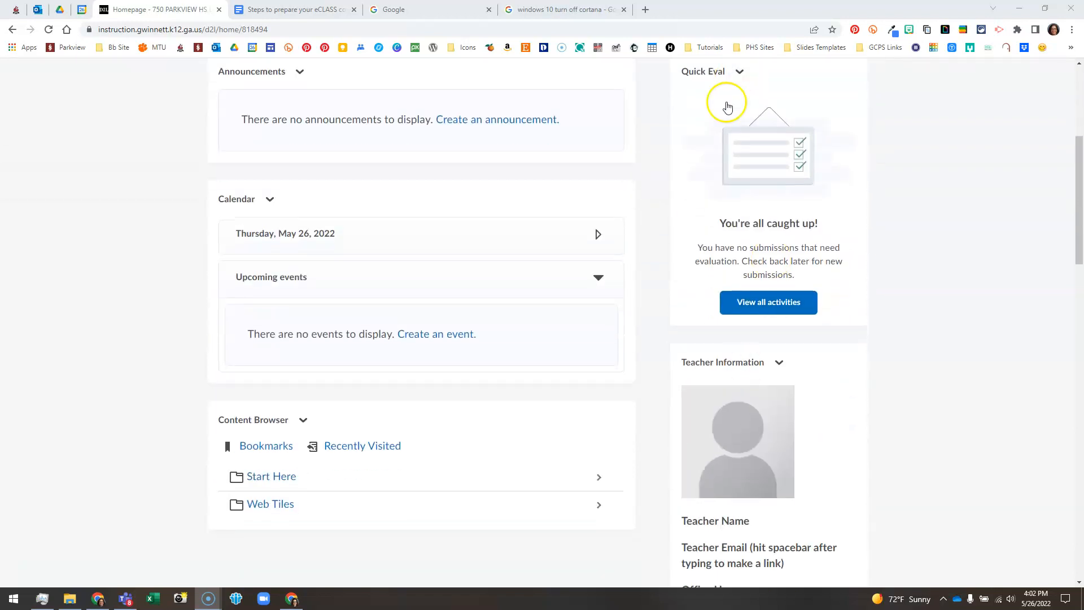
scroll(729, 384, "down", 2)
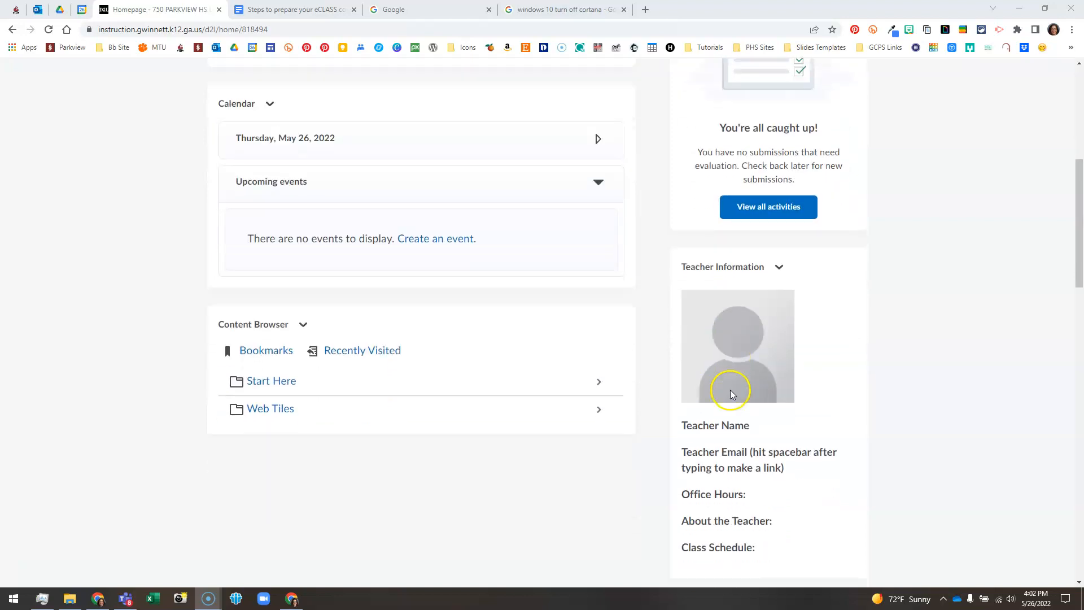
left_click(782, 249)
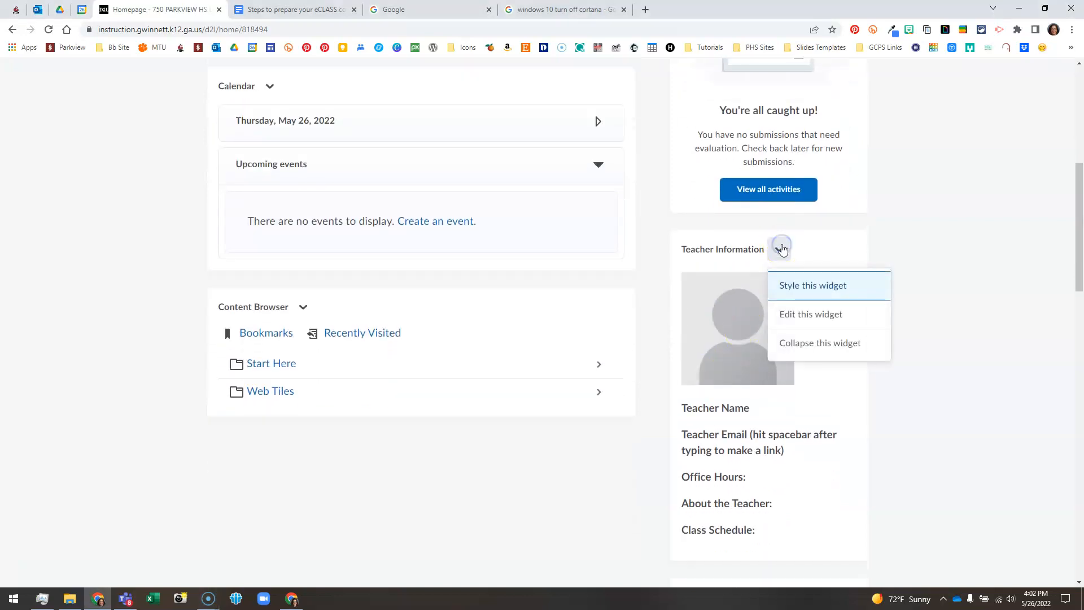
left_click(788, 320)
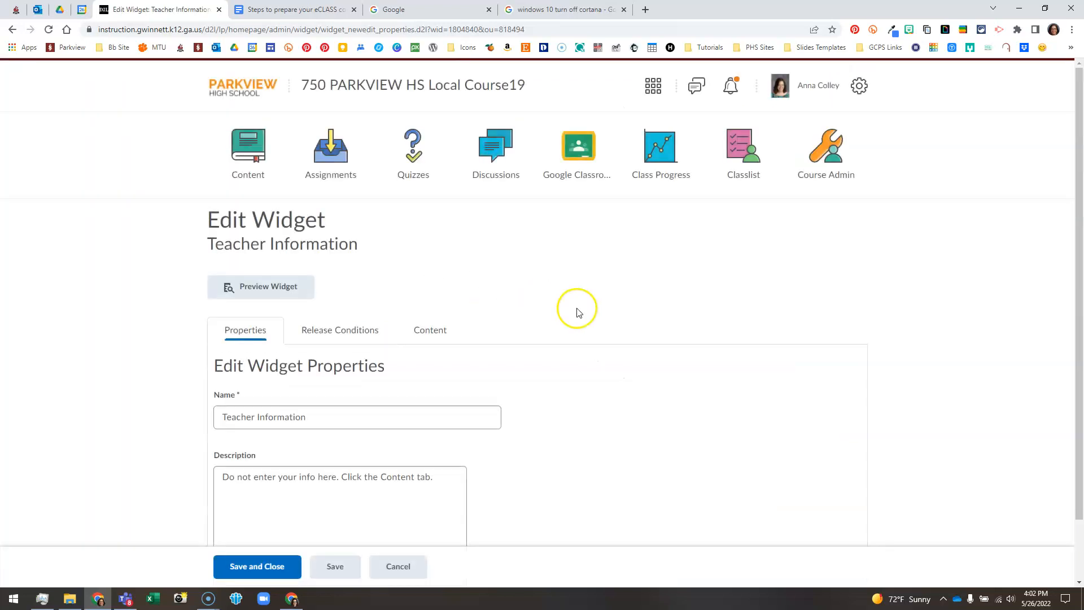
Review the Content tab template: placeholder photo, name, email, office hours, bio and class schedule headings
scroll(579, 310, "down", 2)
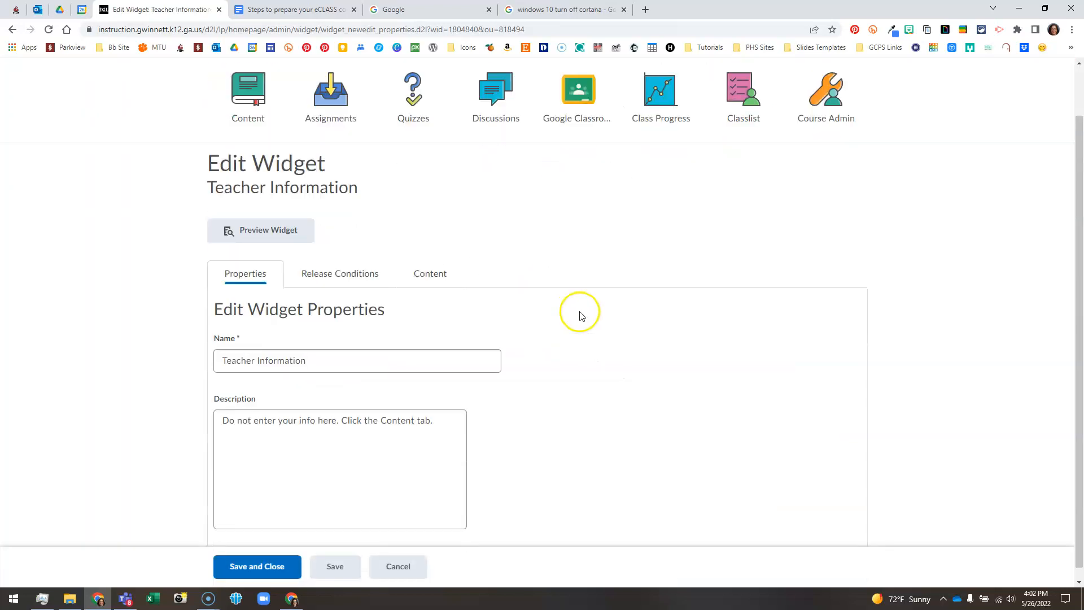
left_click(425, 265)
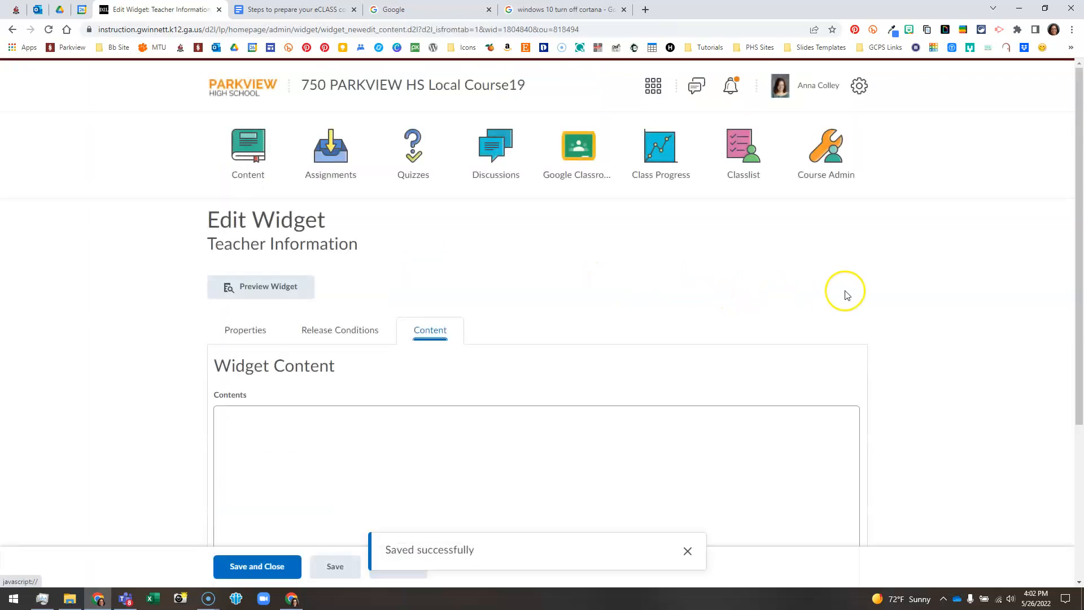
scroll(951, 336, "down", 3)
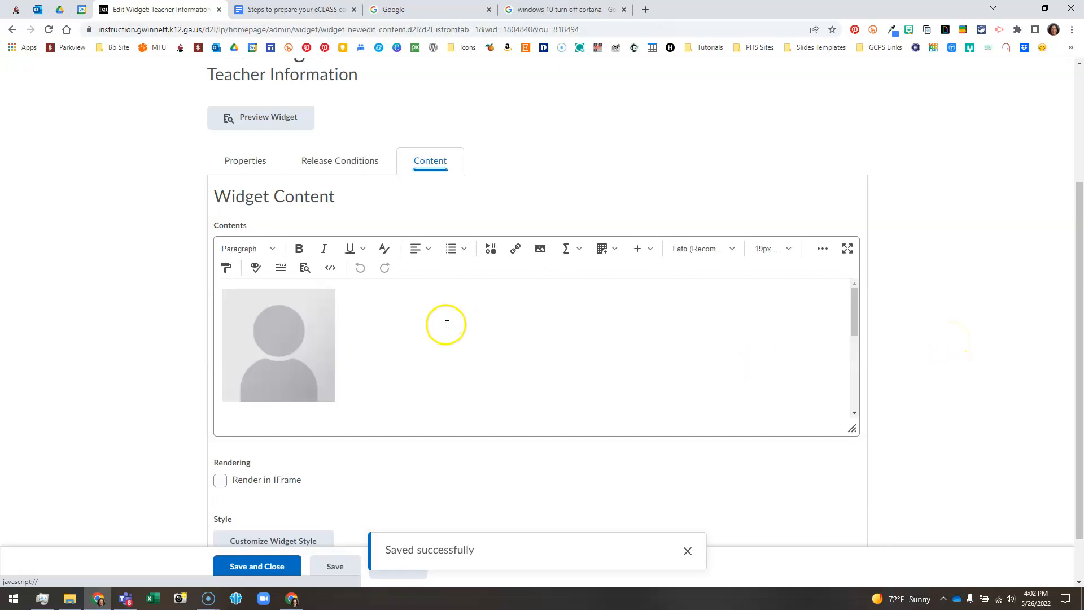
scroll(458, 327, "down", 5)
scroll(465, 331, "up", 5)
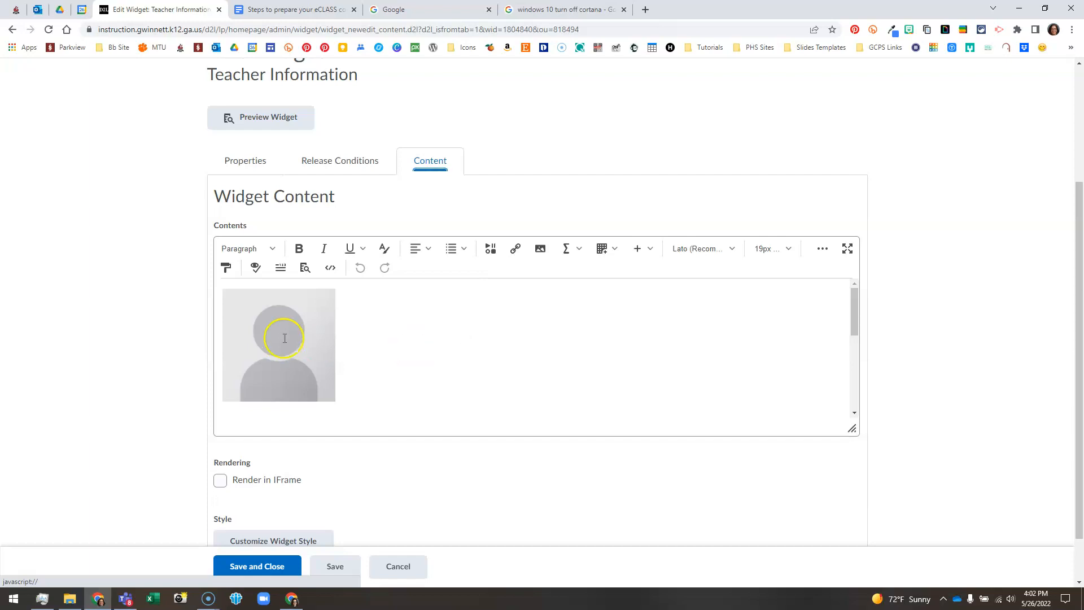
scroll(371, 338, "down", 1)
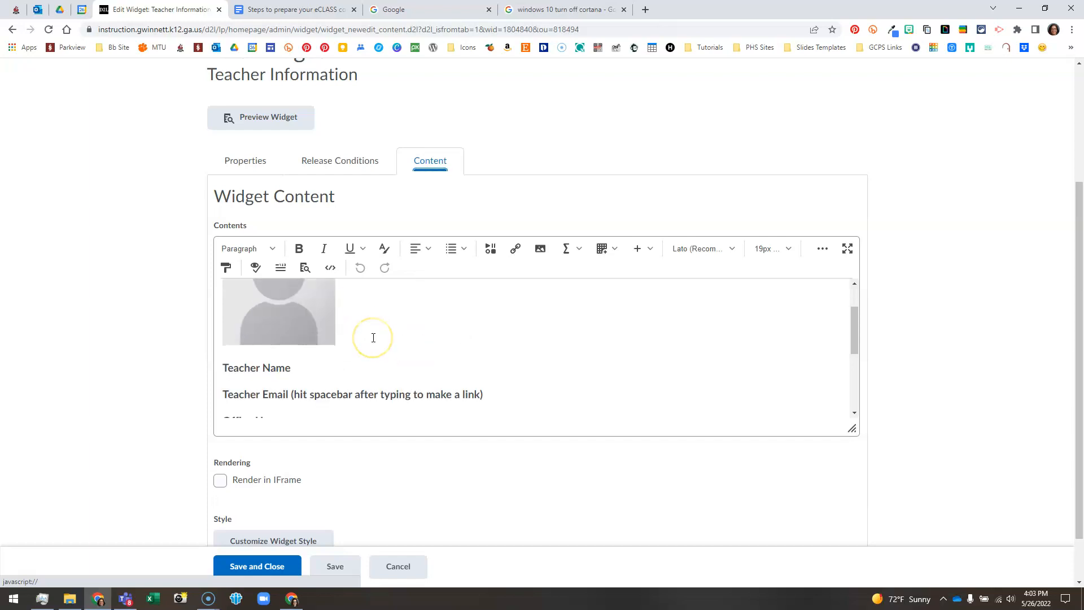
scroll(374, 338, "down", 1)
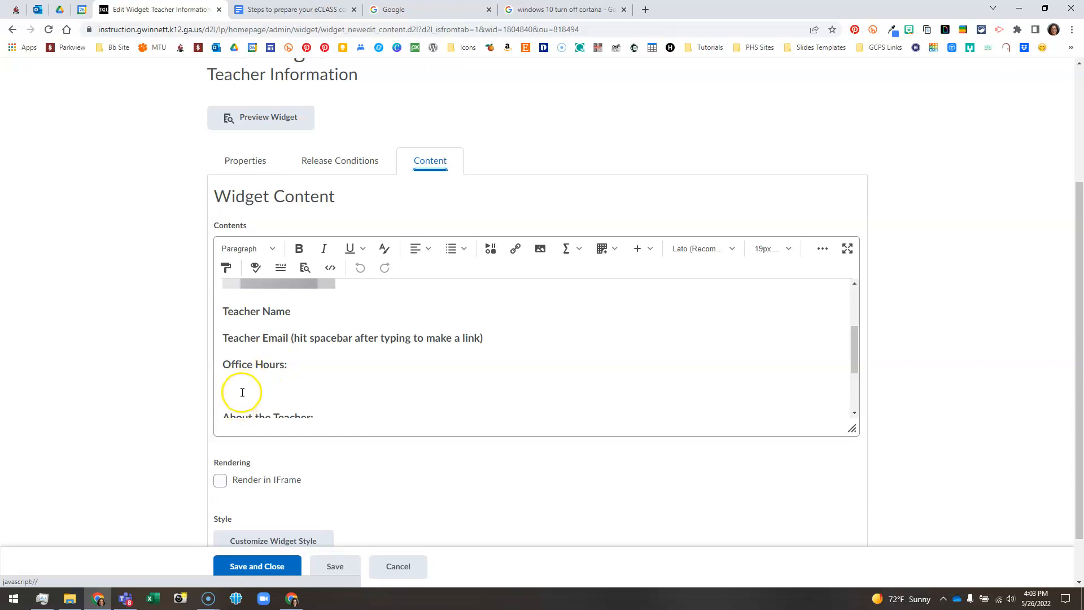
scroll(244, 385, "down", 1)
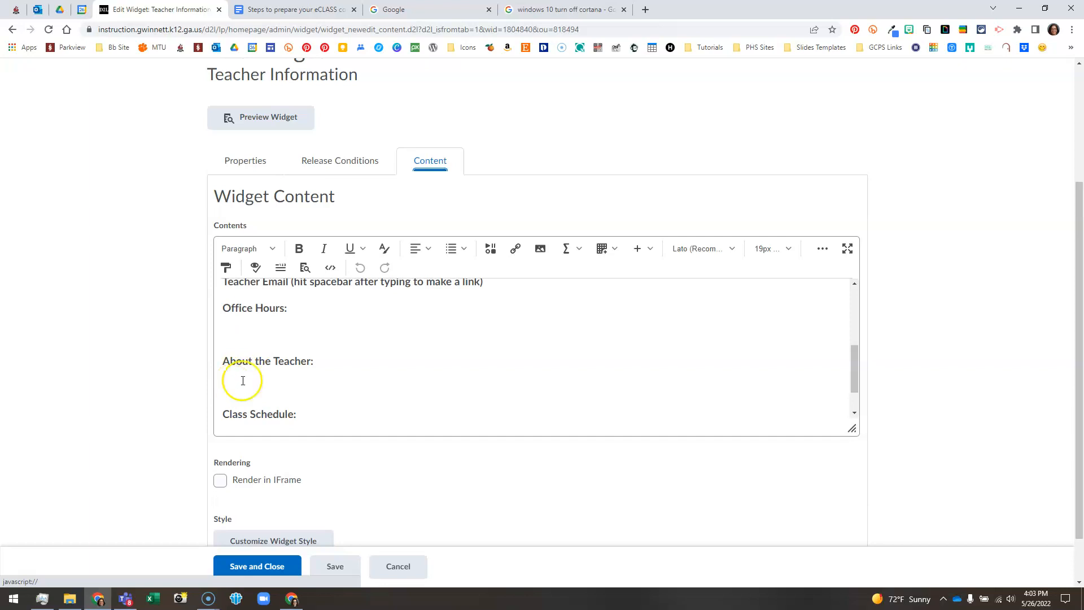
scroll(239, 380, "down", 1)
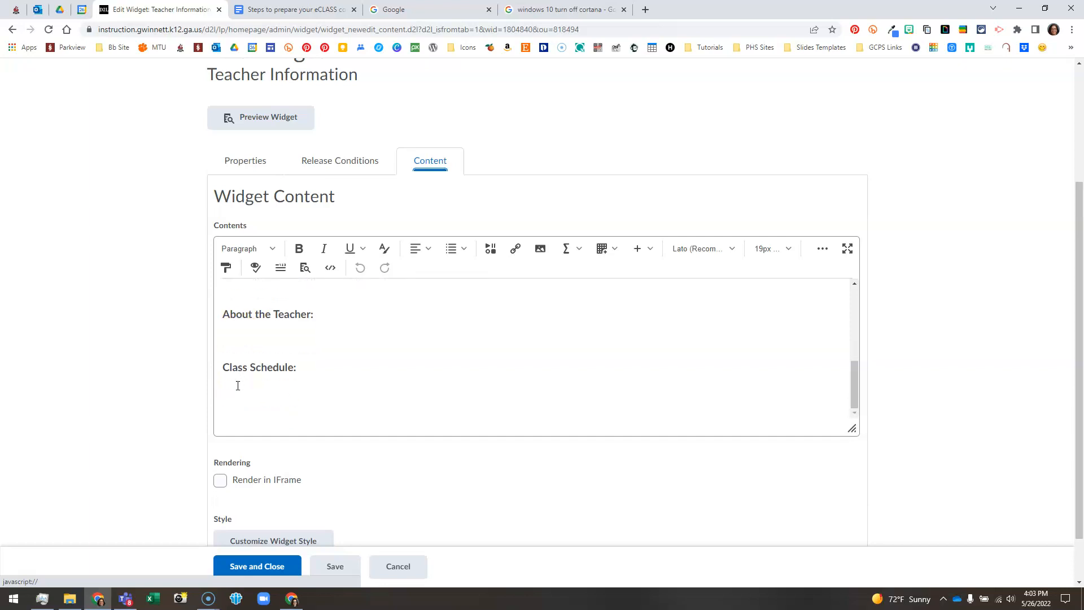
scroll(277, 374, "up", 3)
scroll(279, 374, "up", 1)
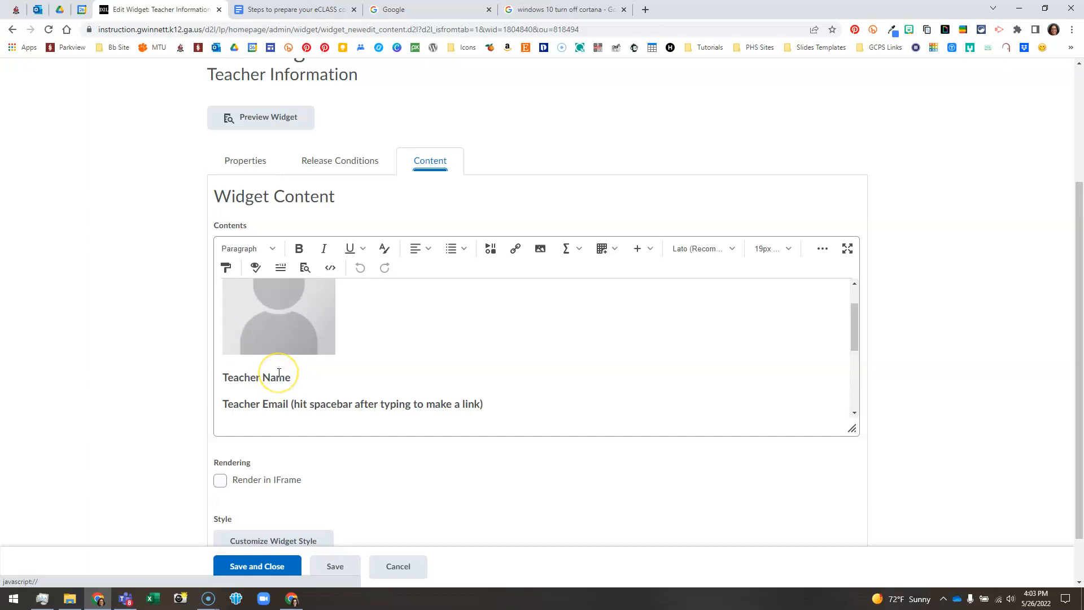
scroll(279, 373, "up", 2)
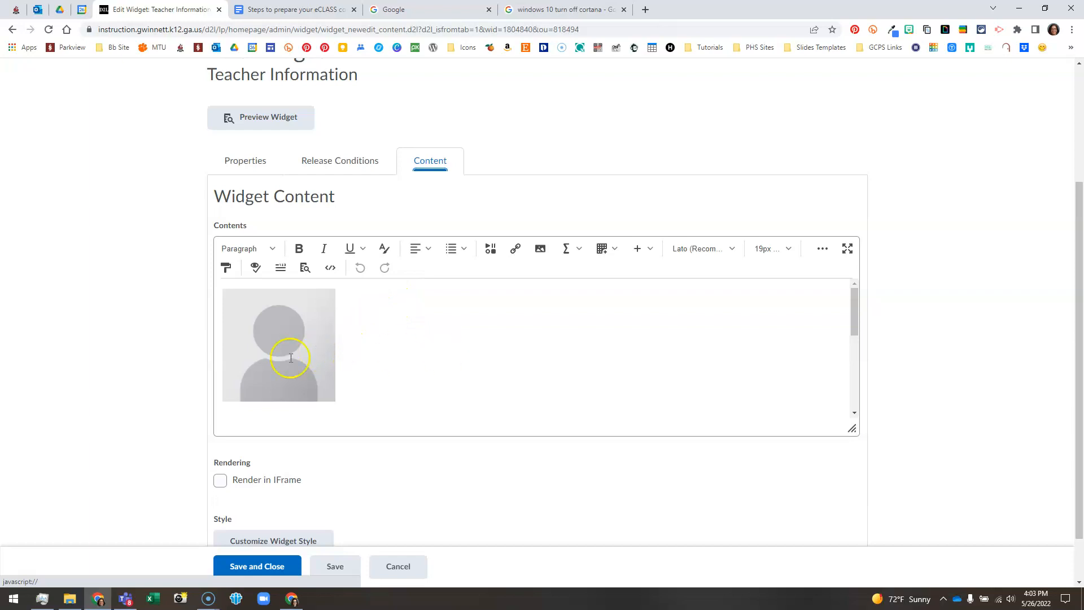
Delete the placeholder profile photo and start inserting a new image uploaded from My Computer
left_click(263, 331)
key("Delete")
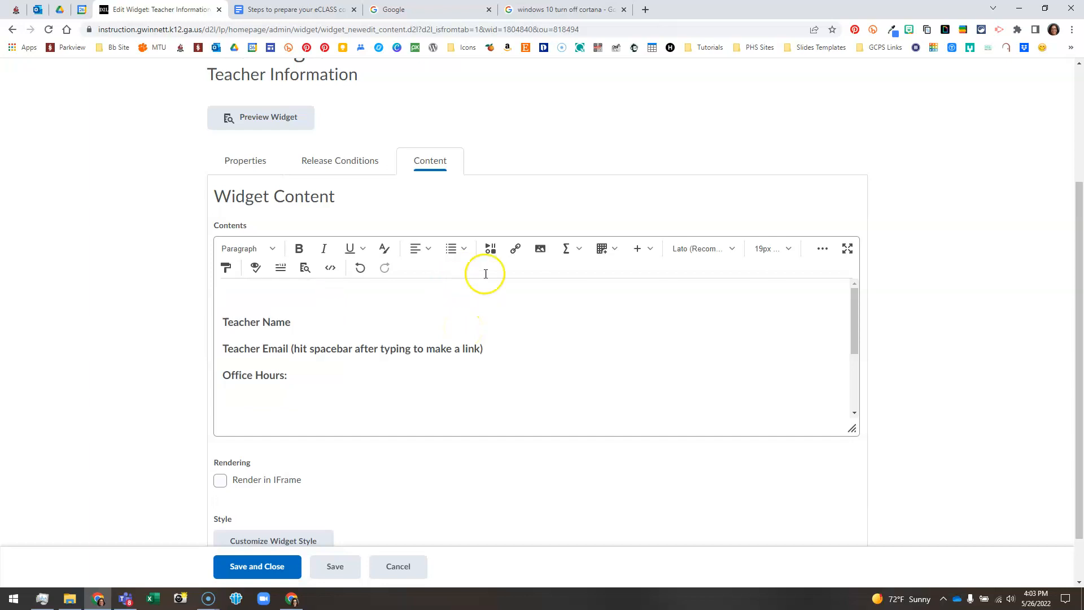
left_click(539, 252)
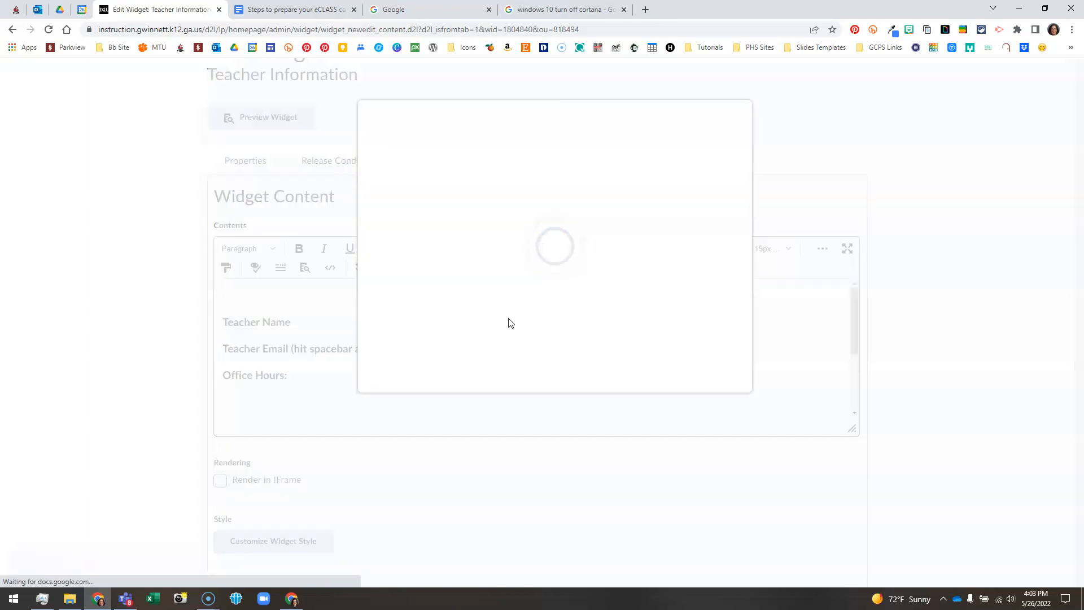
left_click(430, 164)
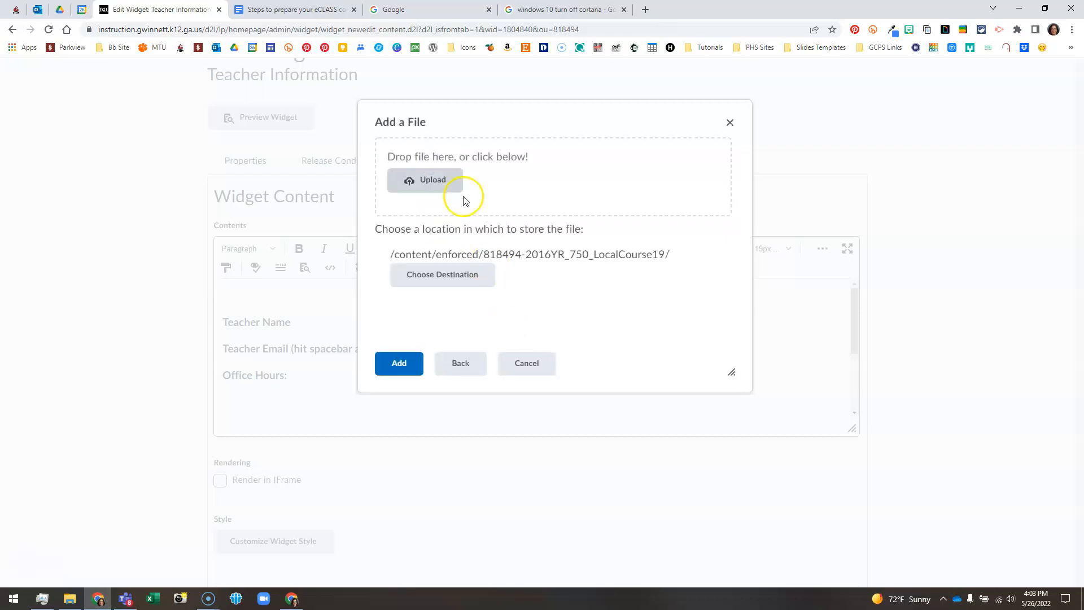
left_click(428, 179)
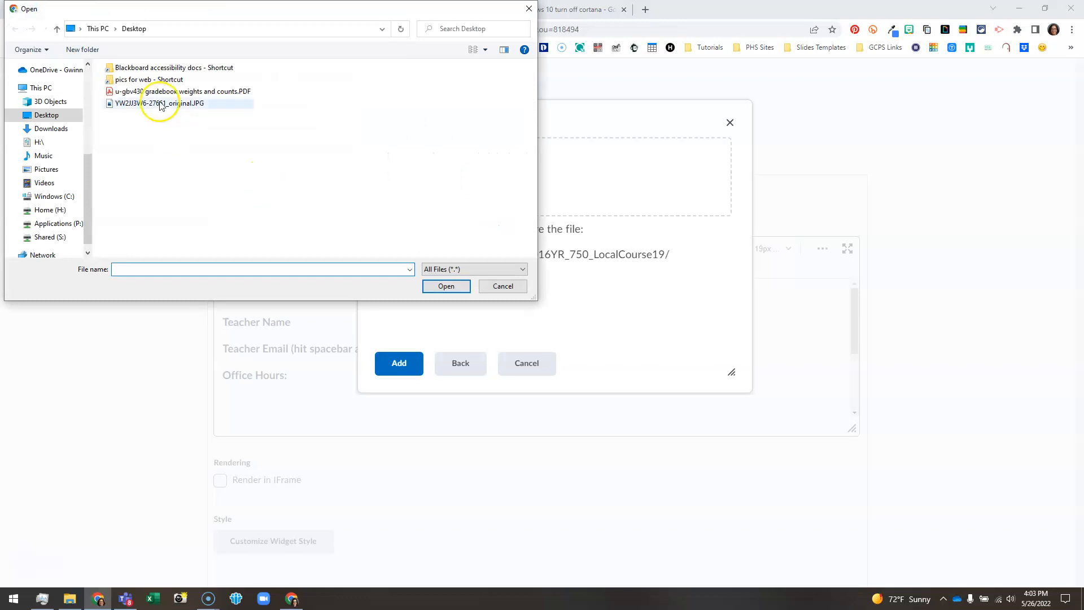
Attach YW2JJ3W6-27661_original.JPG from the Desktop for upload
left_click(161, 104)
left_click(450, 287)
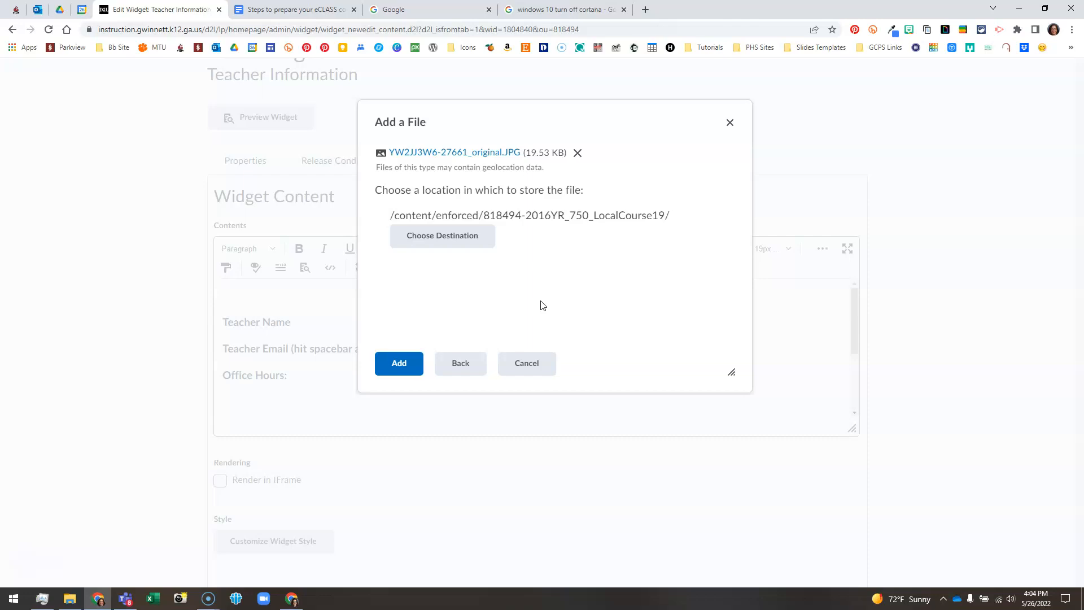
Store the uploaded photo in a new 'widgets' course folder and add it to the widget
left_click(455, 247)
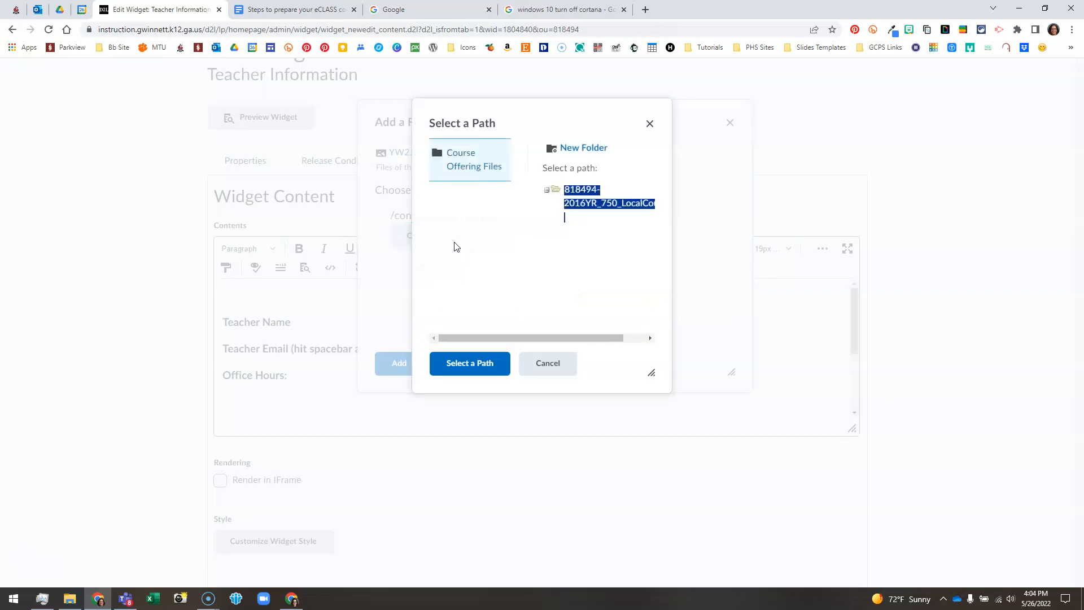
left_click(587, 148)
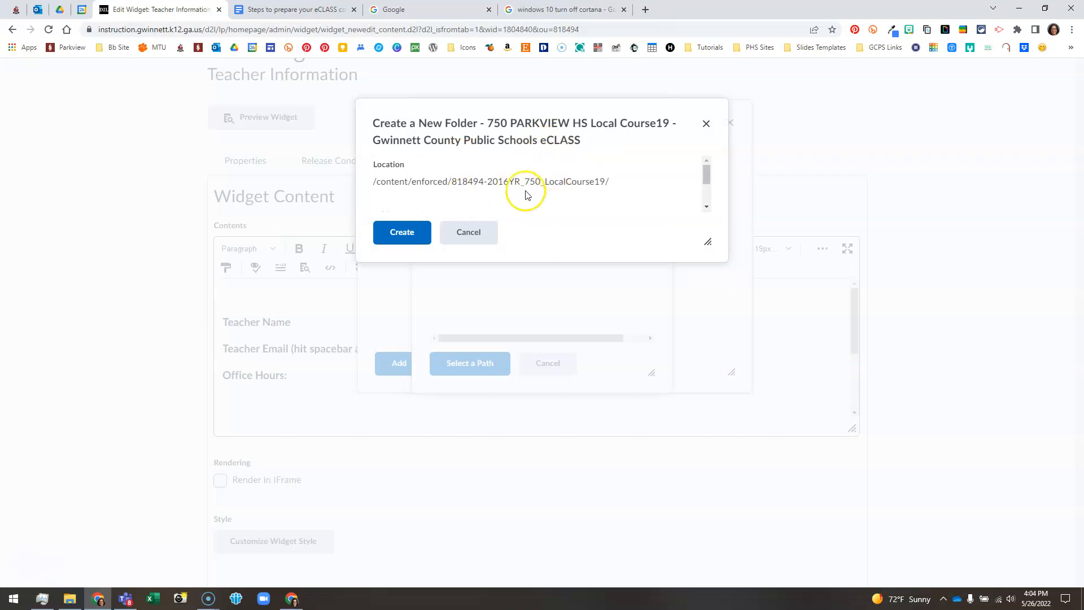
scroll(532, 180, "down", 1)
scroll(532, 178, "up", 1)
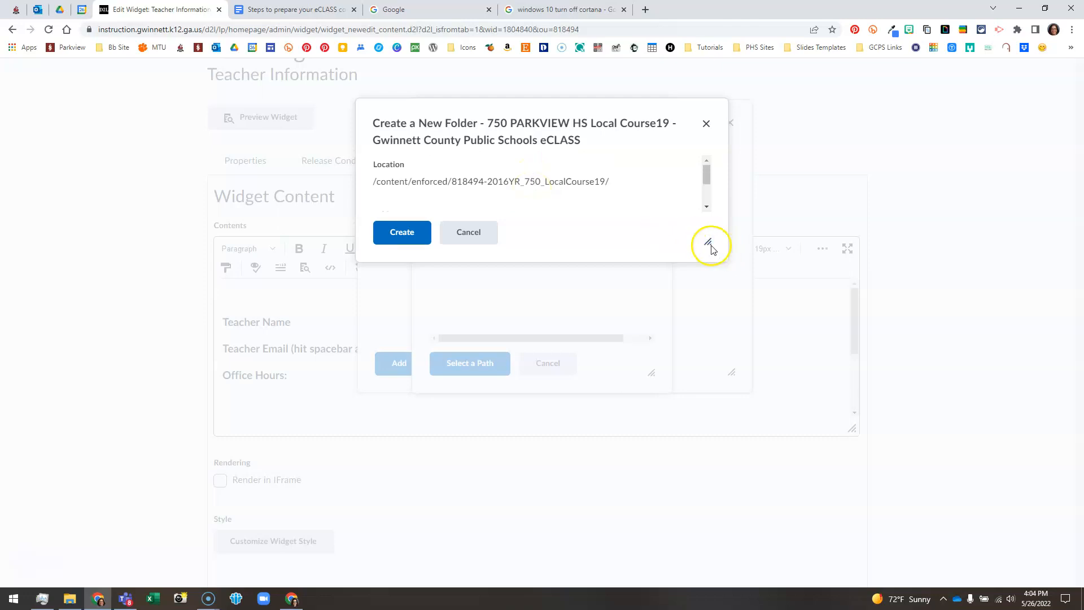
left_click_drag(710, 244, 745, 408)
left_click(404, 232)
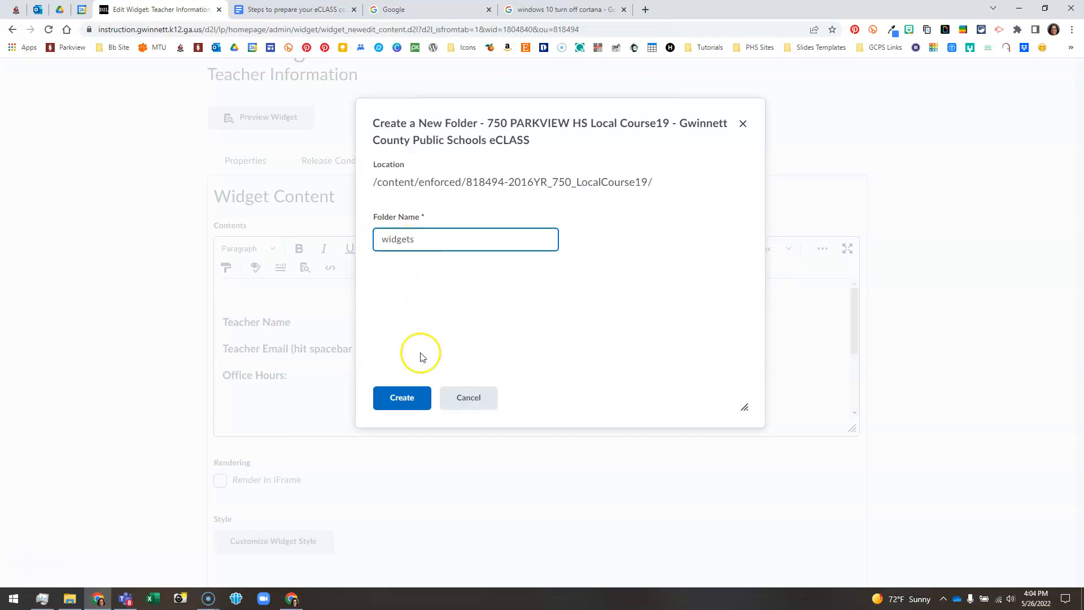
left_click(395, 398)
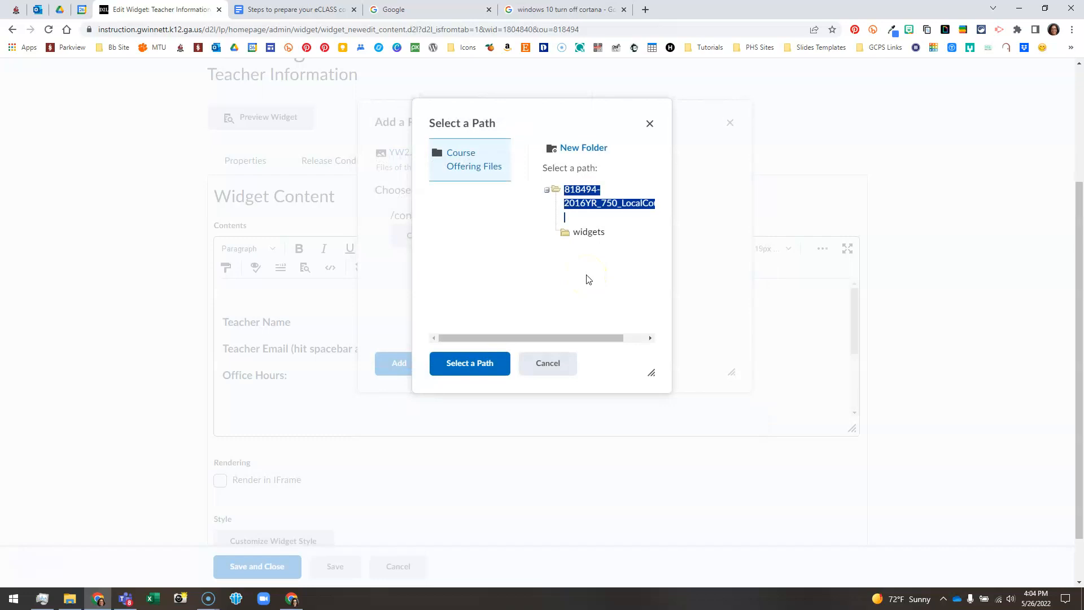
left_click(582, 234)
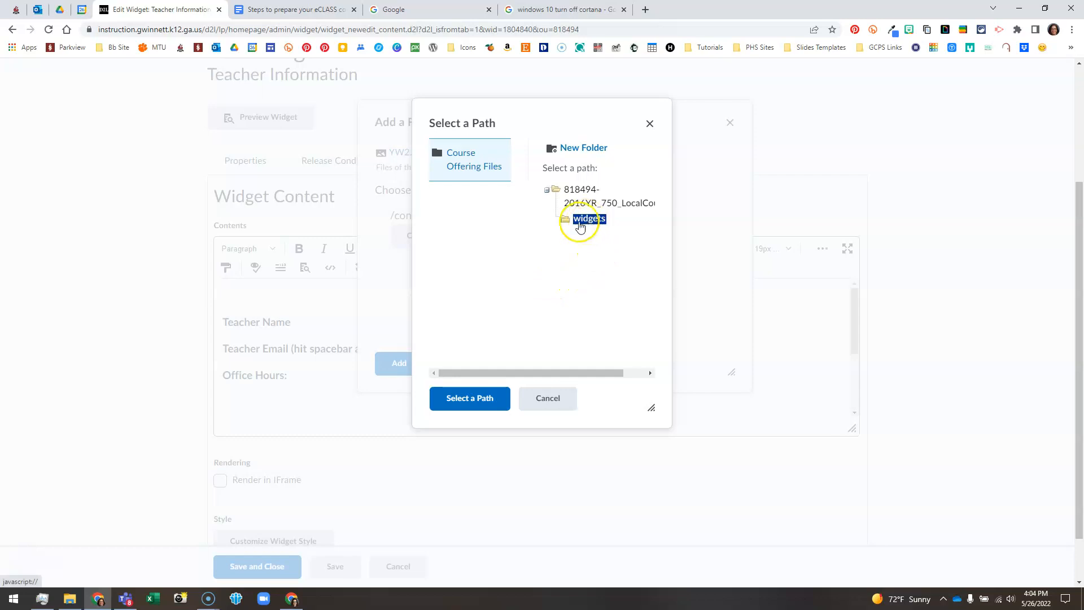
left_click(462, 402)
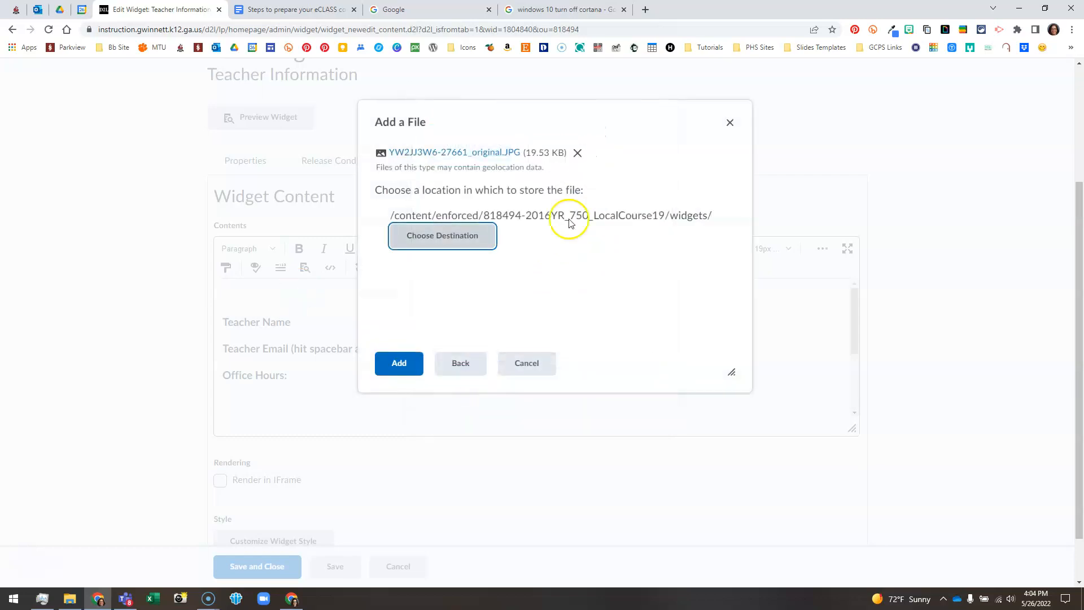
left_click(399, 365)
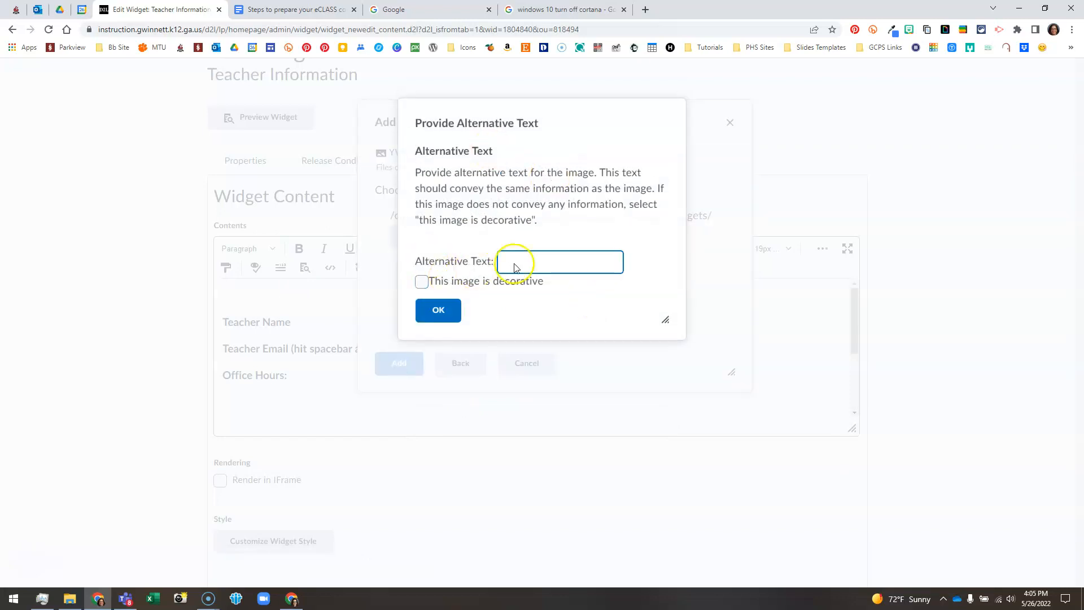
Give the portrait the teacher's name as alternative text and insert it into the content
left_click(546, 262)
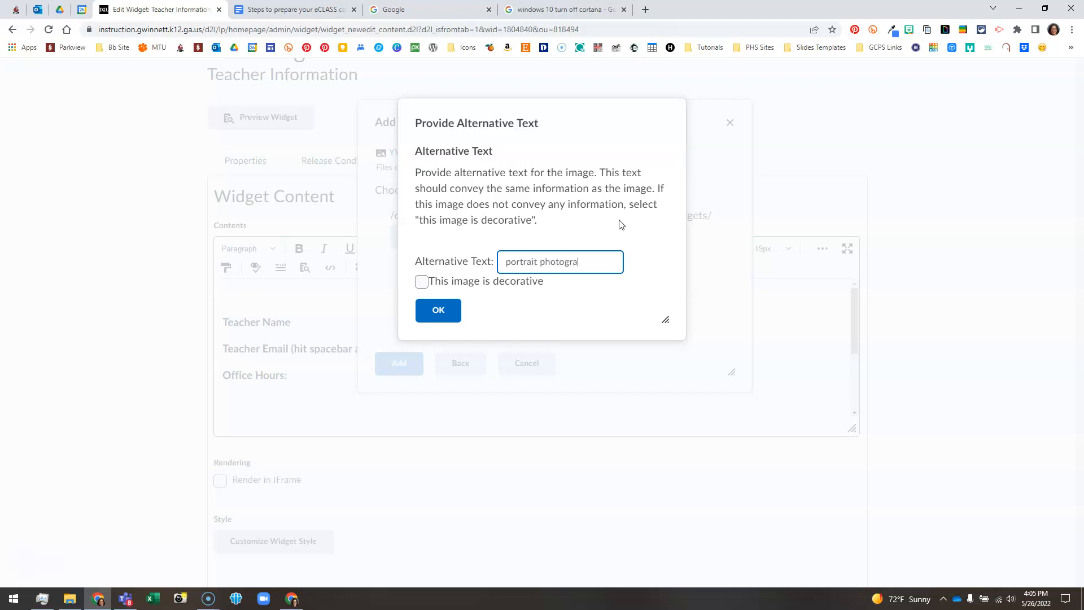
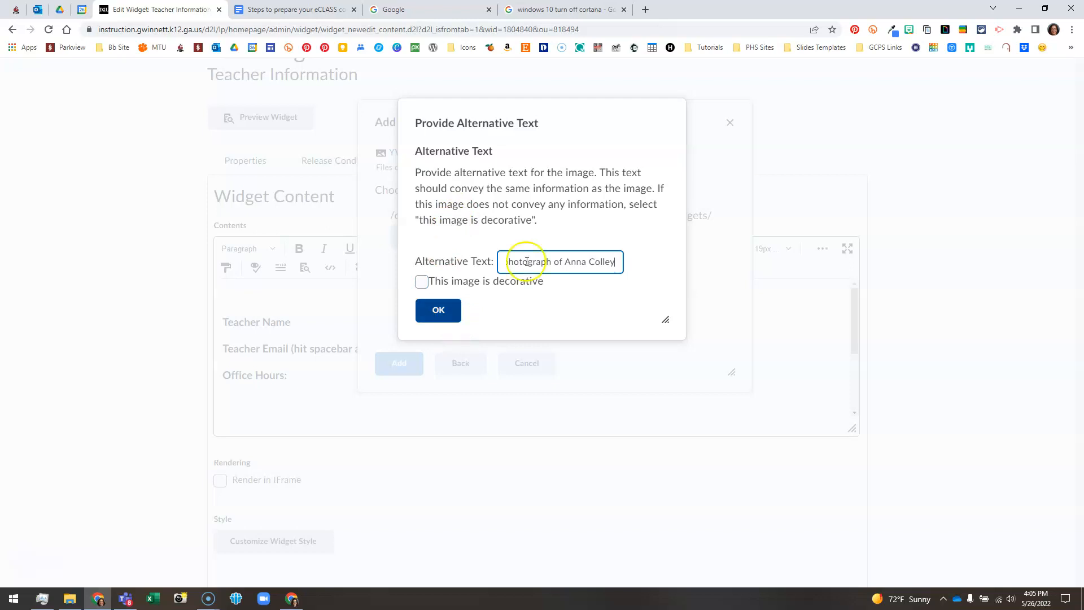
left_click(435, 310)
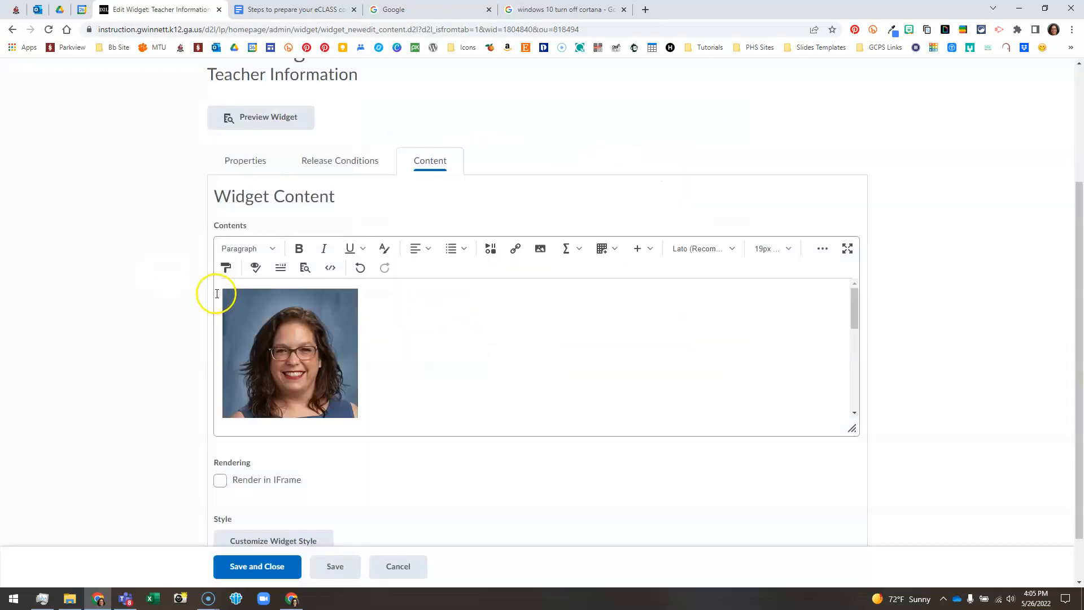
left_click(307, 321)
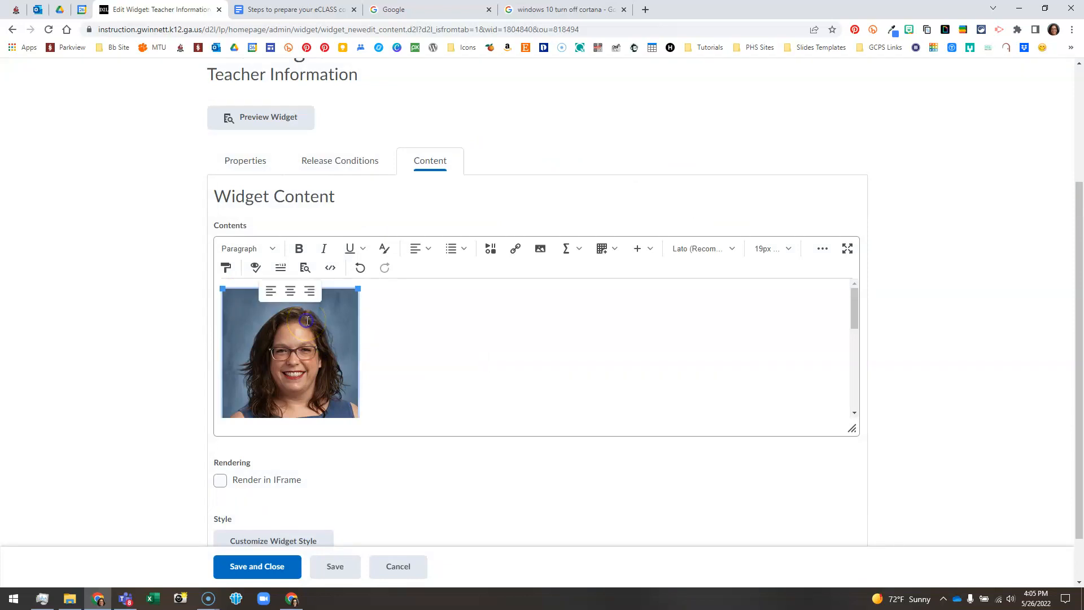
scroll(375, 331, "down", 1)
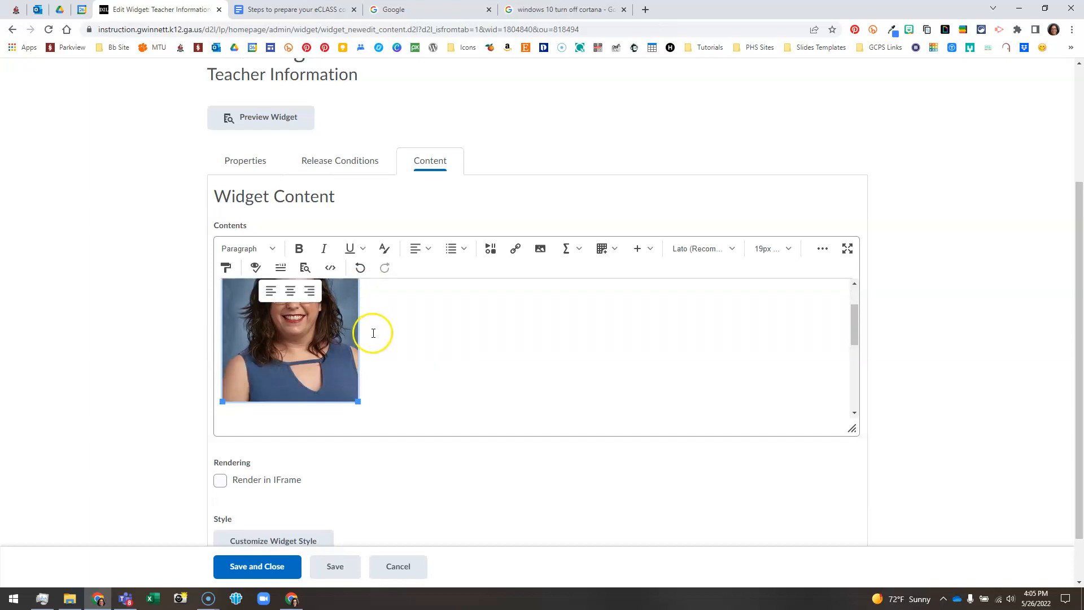
left_click_drag(358, 401, 400, 435)
scroll(401, 389, "down", 1)
left_click_drag(401, 397, 402, 395)
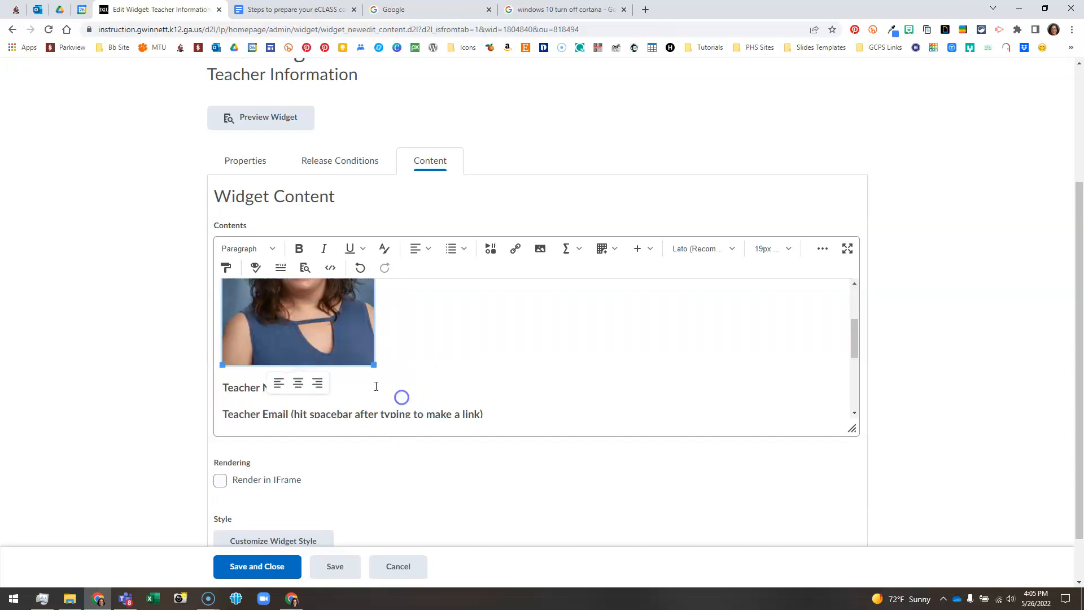
left_click(356, 267)
left_click(356, 267)
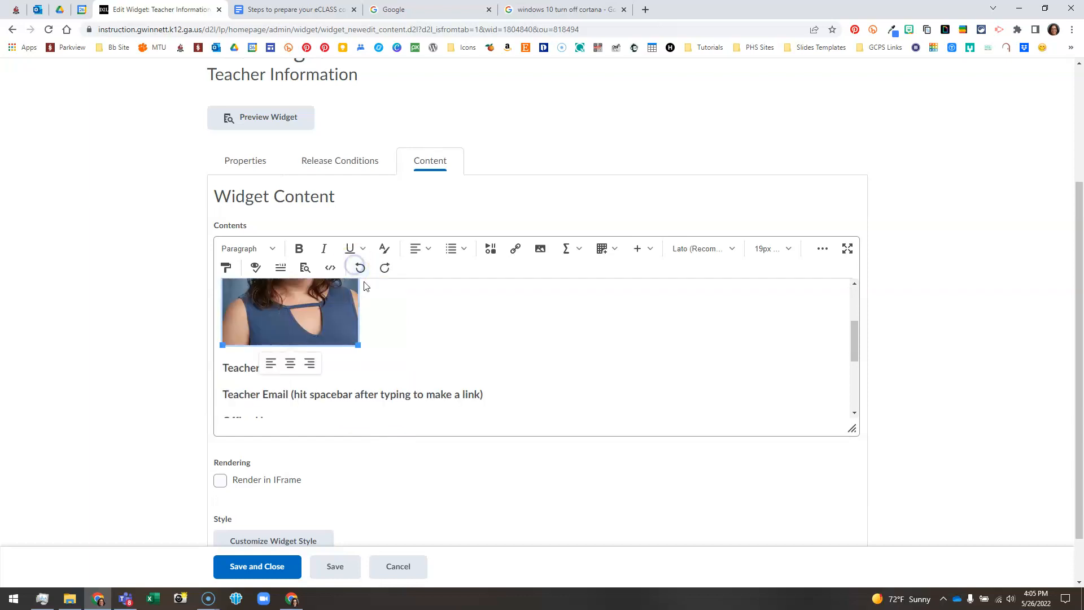
scroll(388, 327, "up", 1)
scroll(386, 333, "down", 2)
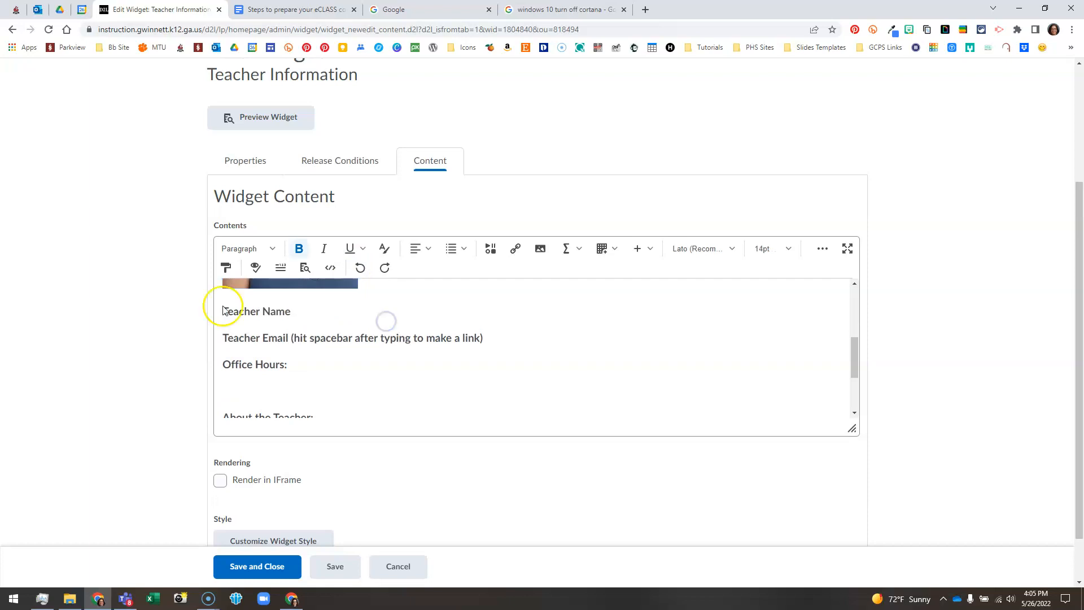
Replace the Teacher Name and Teacher Email placeholders with the teacher's full name and school e-mail address
mouse_move(226, 311)
left_mouse_down()
mouse_move(289, 312)
mouse_move(224, 311)
left_mouse_up()
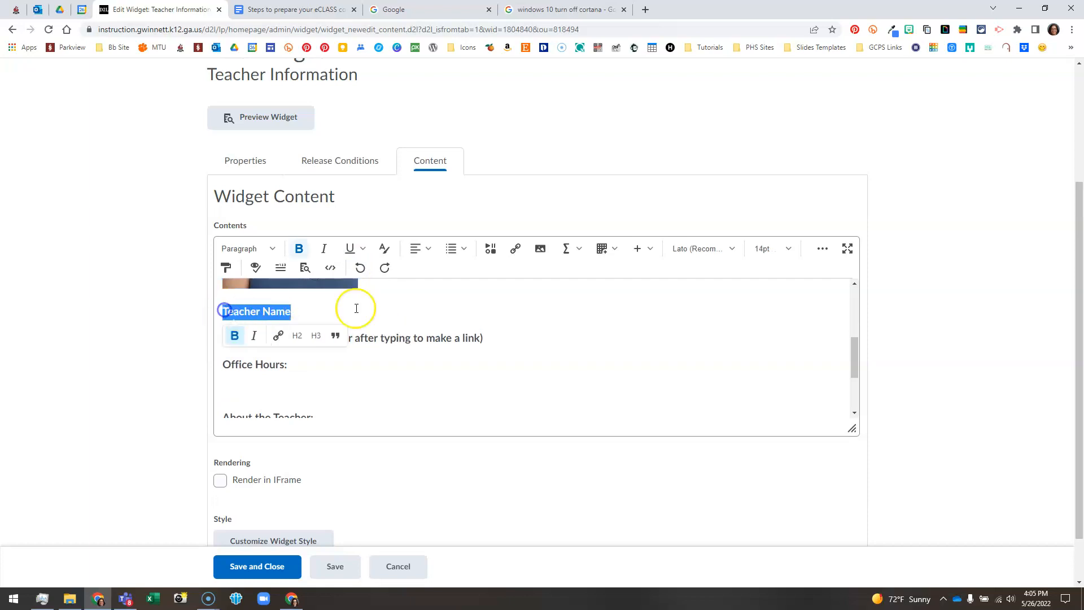
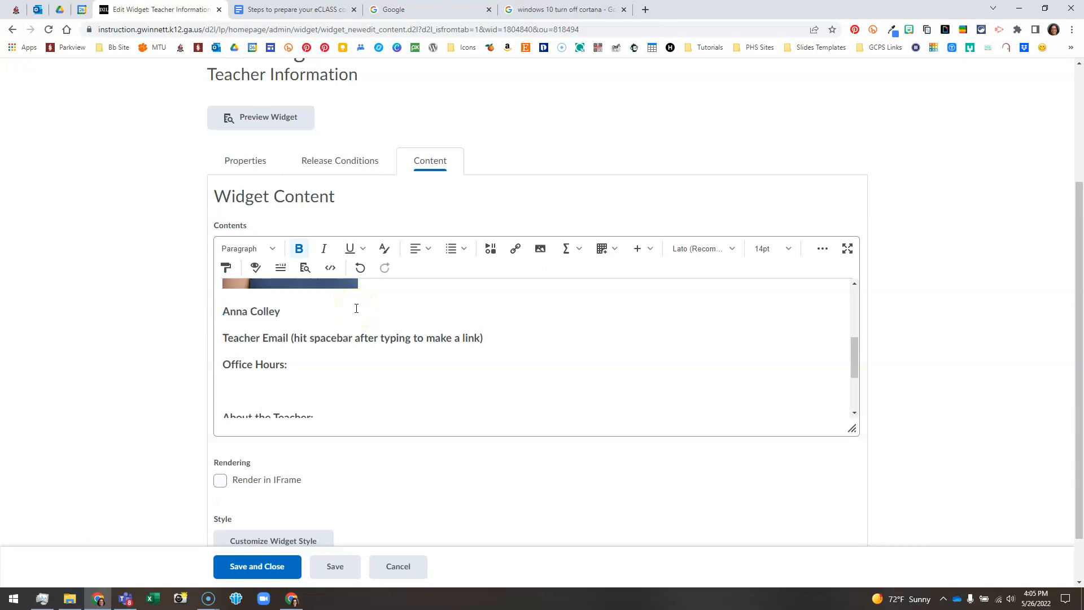
left_click(225, 337)
left_click_drag(225, 337, 488, 340)
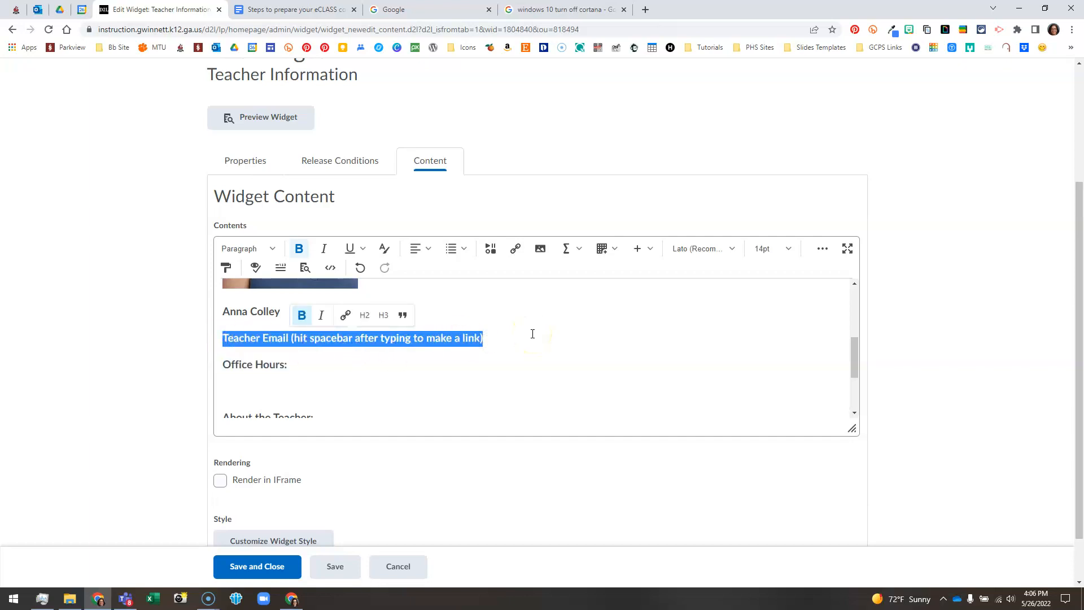
key("BackSpace")
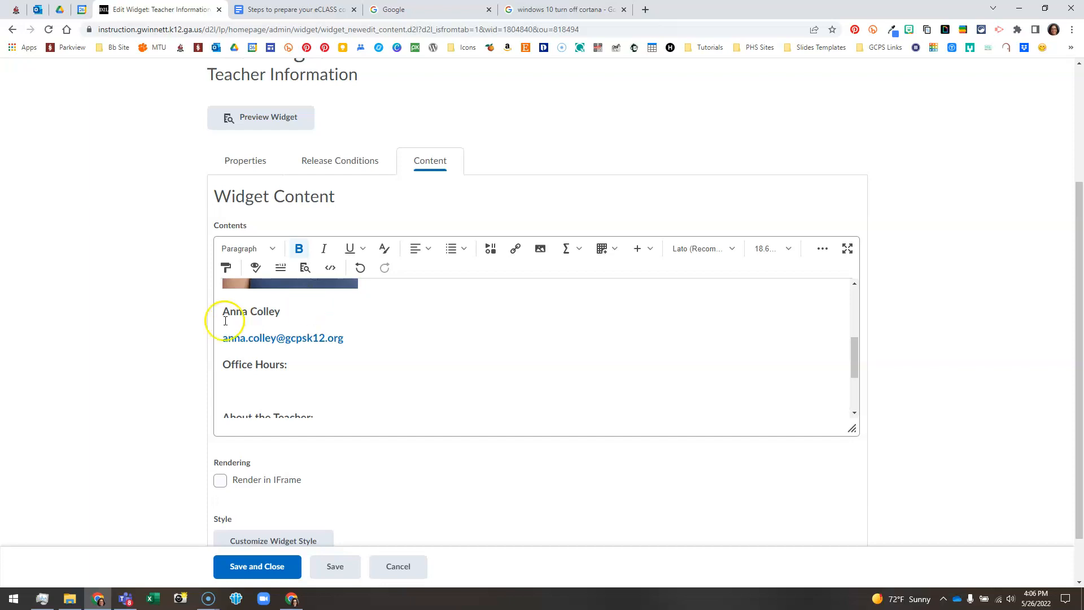
Enter 'Monday - Thursday 2:10 - 2:45' under the Office Hours heading
left_click(240, 389)
type("Mon")
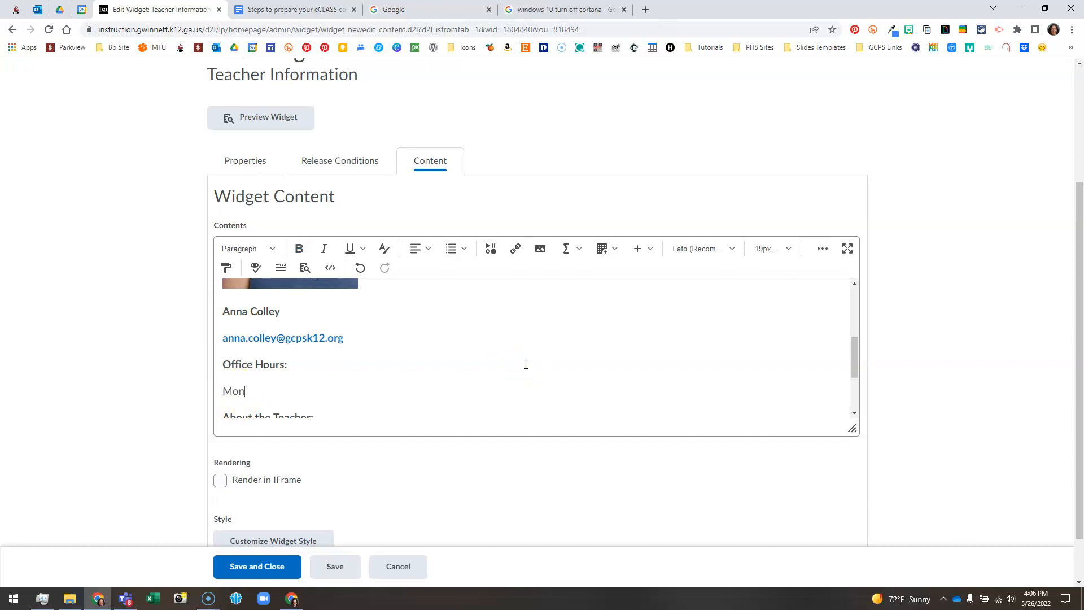
type("day - Thursday 2:10 - 2:45")
Bring up clipboard history at the empty line under About the Teacher
scroll(510, 368, "down", 2)
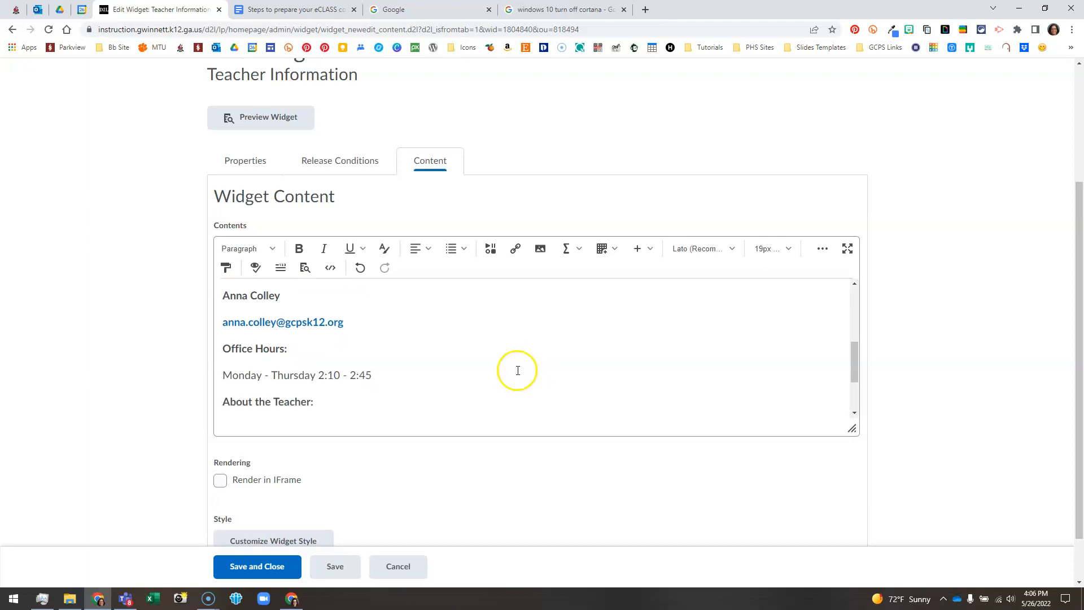
left_click(244, 380)
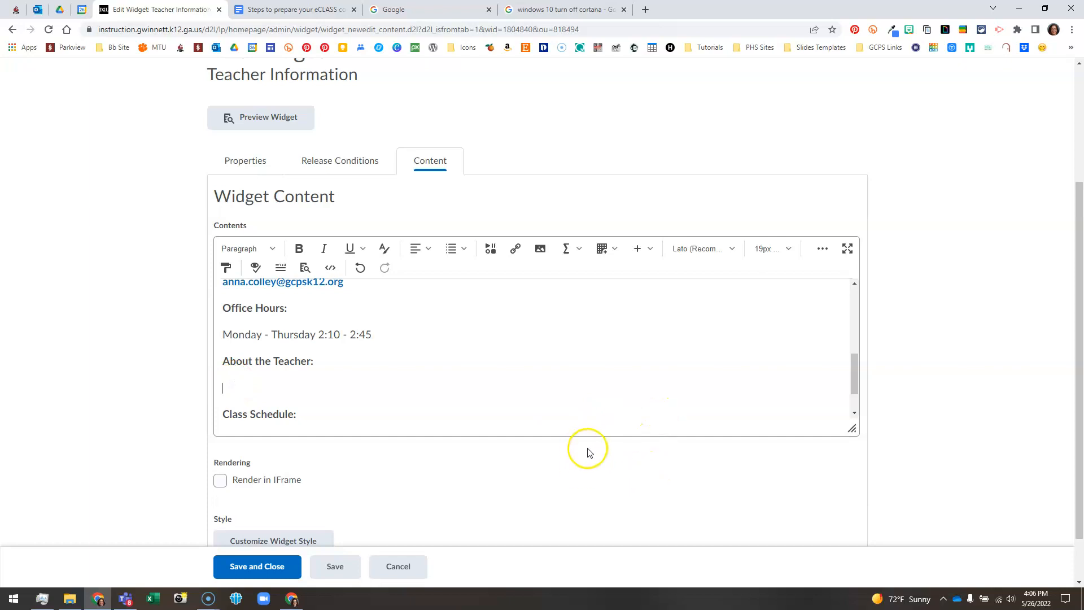
key("super+v")
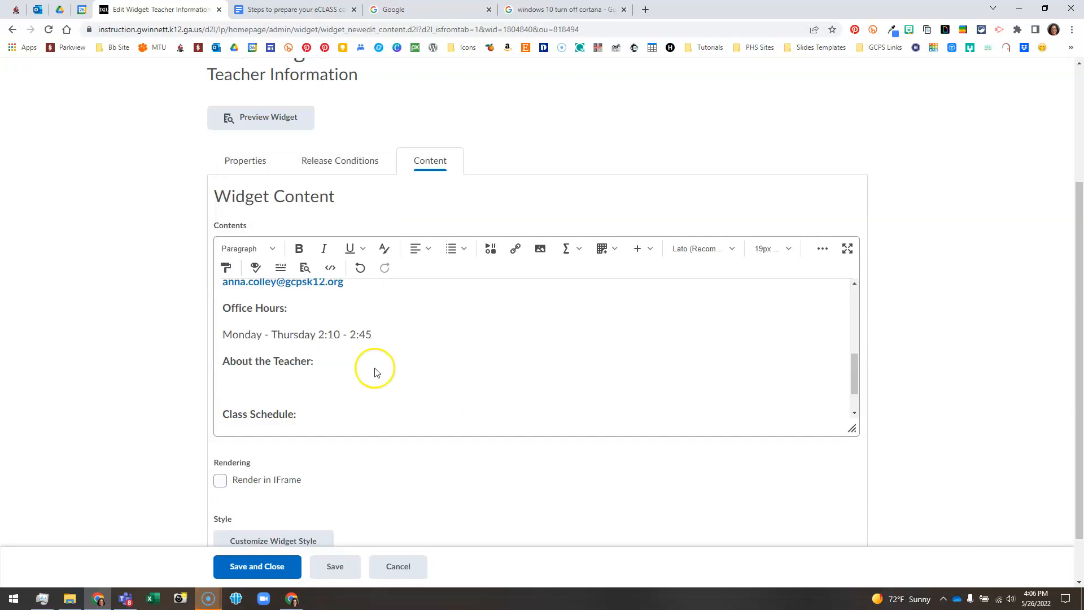
Paste the saved bio under About the Teacher and the period list under Class Schedule
left_click(301, 259)
scroll(357, 370, "down", 1)
left_click(249, 394)
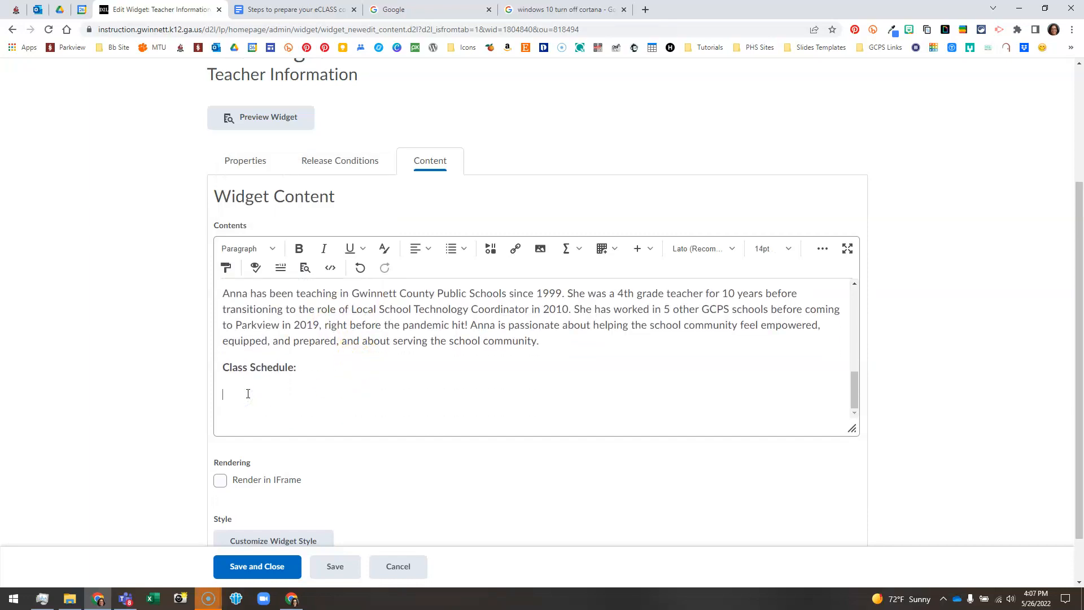
key("super+v")
left_click(295, 205)
Check the pasted schedule and position the caret after '7th: 9th LA'
scroll(317, 416, "up", 5)
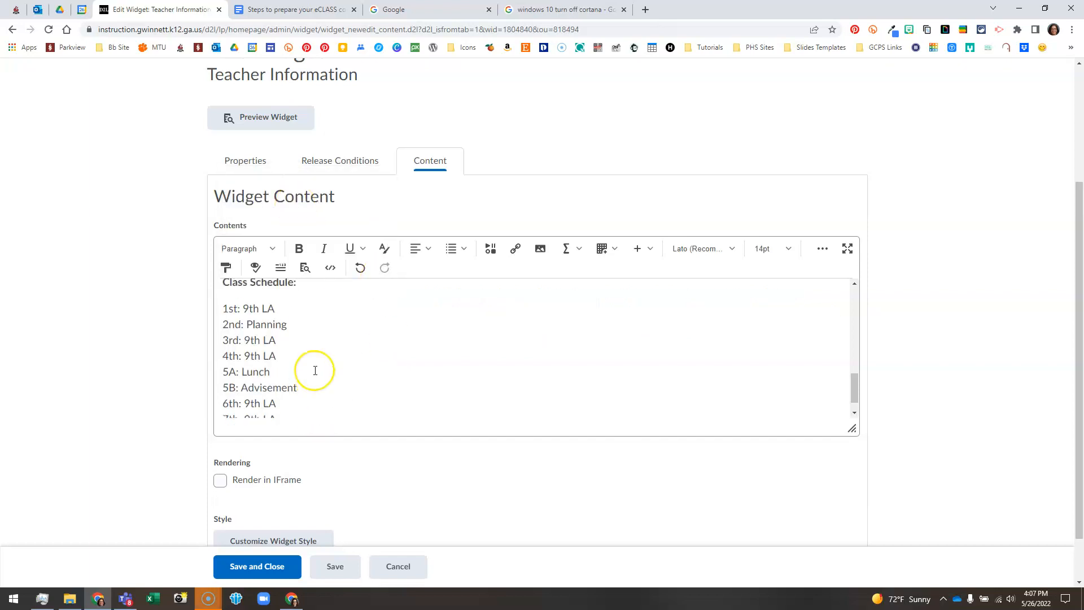
scroll(315, 370, "down", 3)
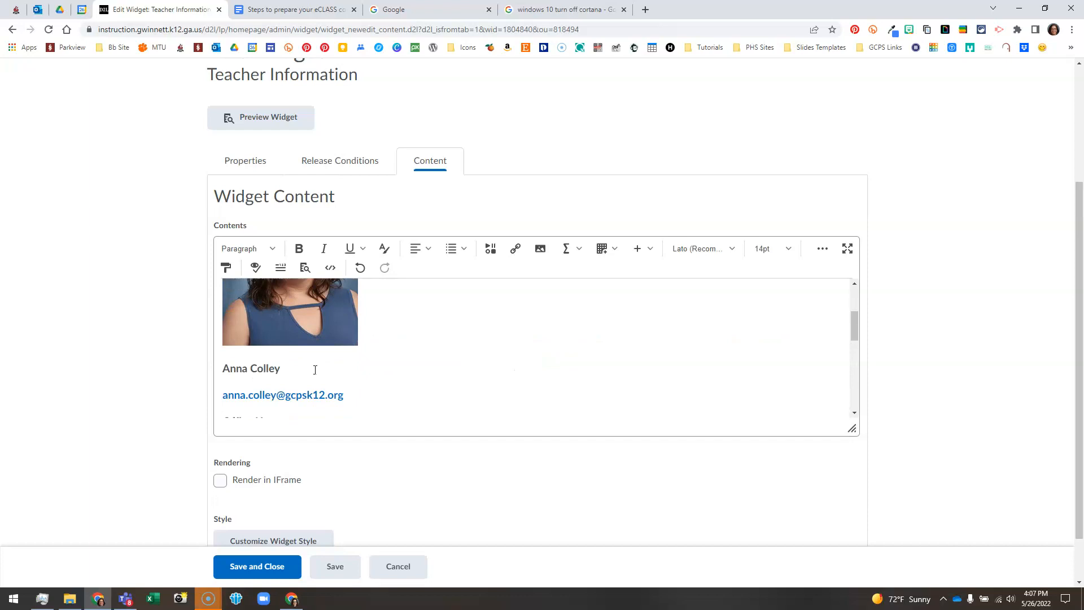
scroll(315, 370, "down", 4)
scroll(316, 369, "up", 7)
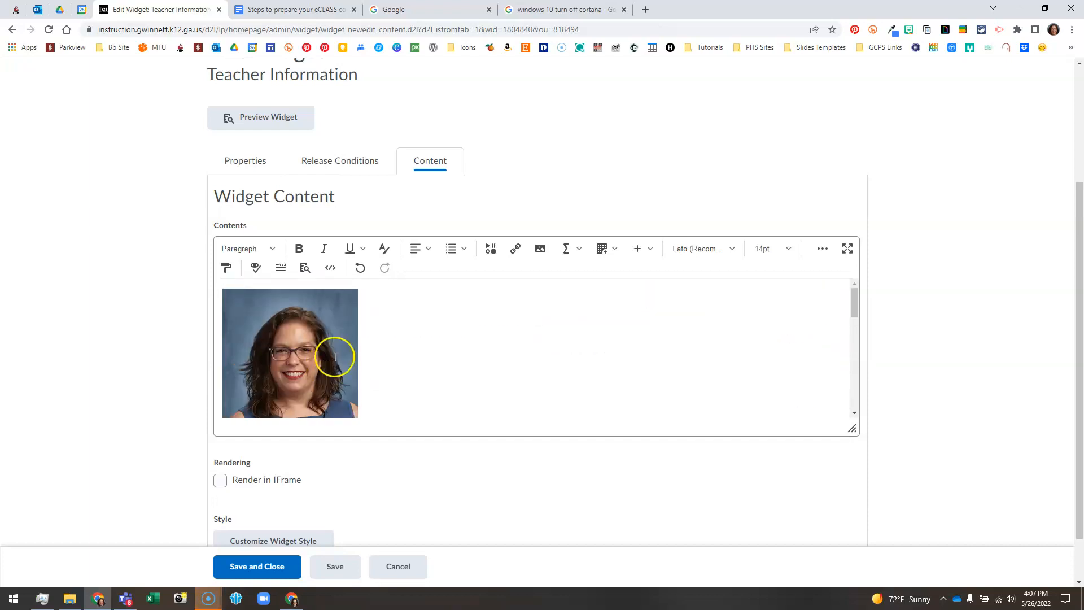
scroll(333, 359, "down", 4)
scroll(332, 359, "down", 5)
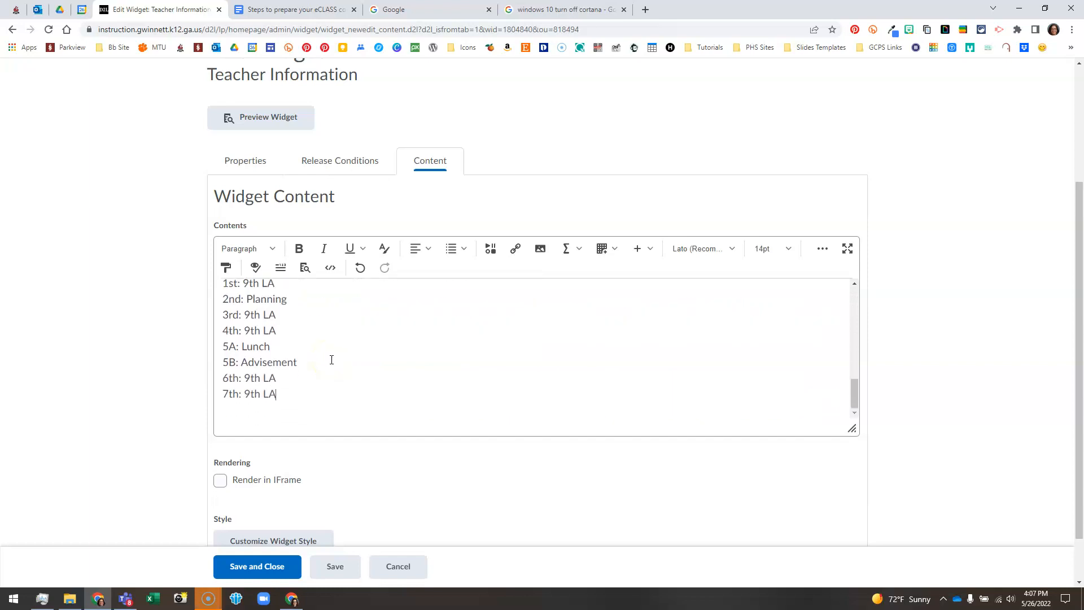
left_click(253, 427)
left_click(237, 425)
left_click(270, 437)
Save and close the widget, then view the updated portrait and office hours on the course homepage
left_click(259, 576)
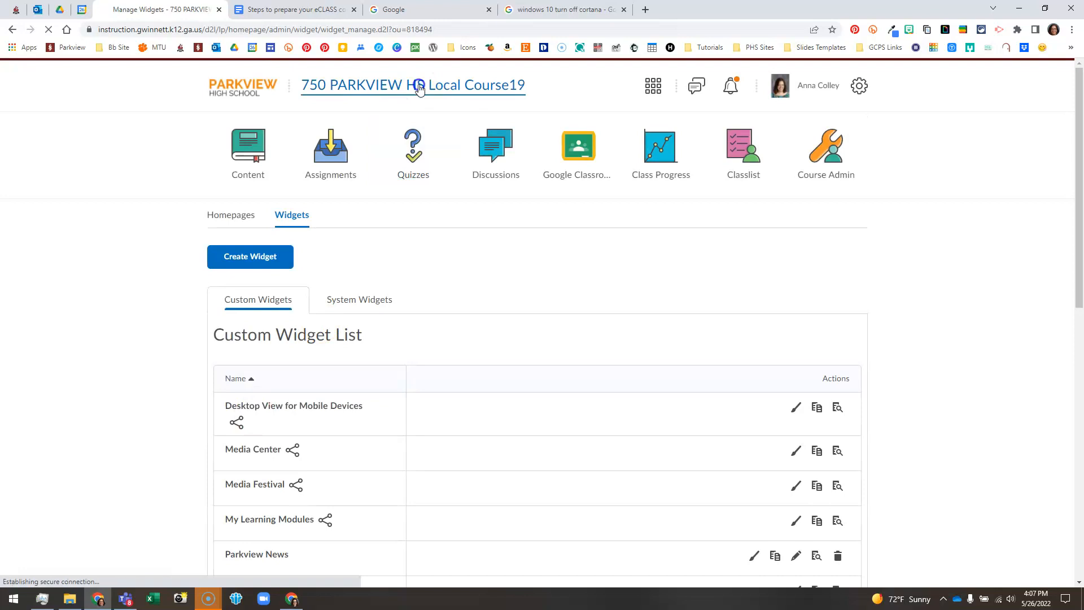
left_click(446, 88)
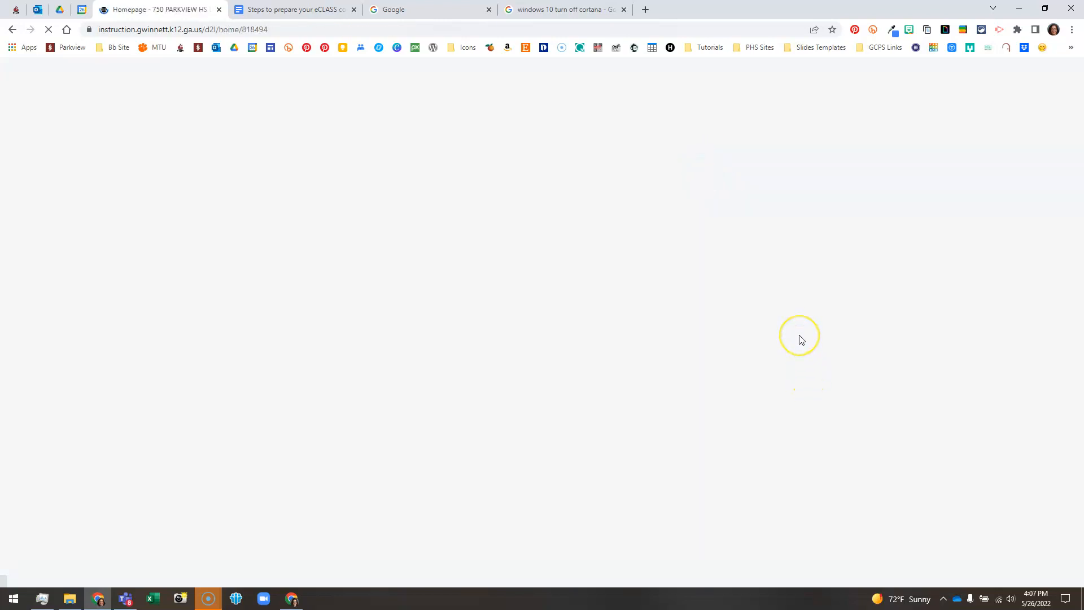
scroll(880, 370, "down", 2)
scroll(881, 371, "down", 5)
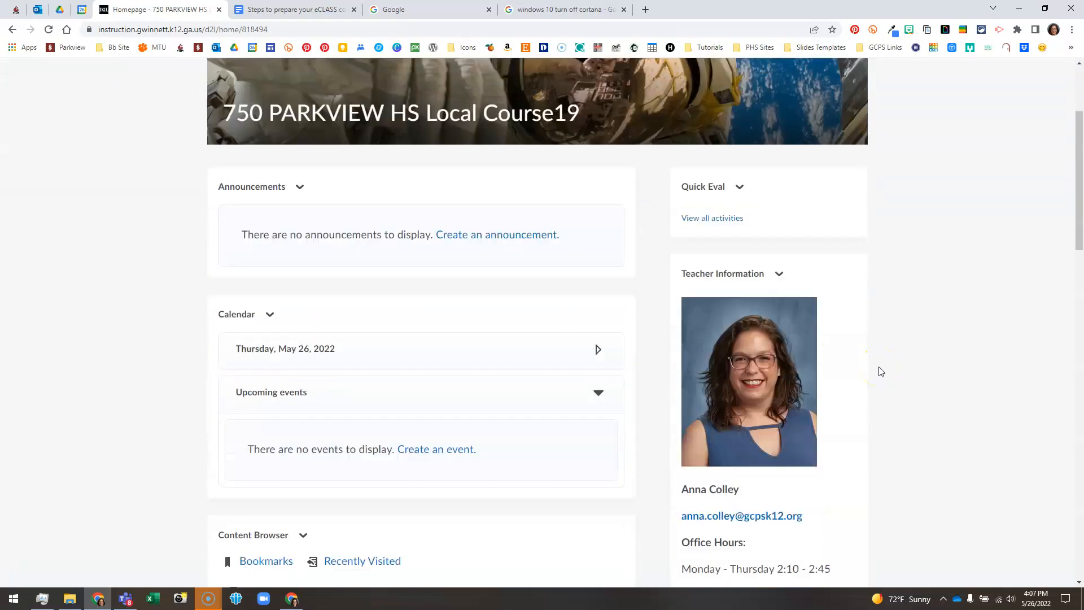
scroll(886, 377, "up", 7)
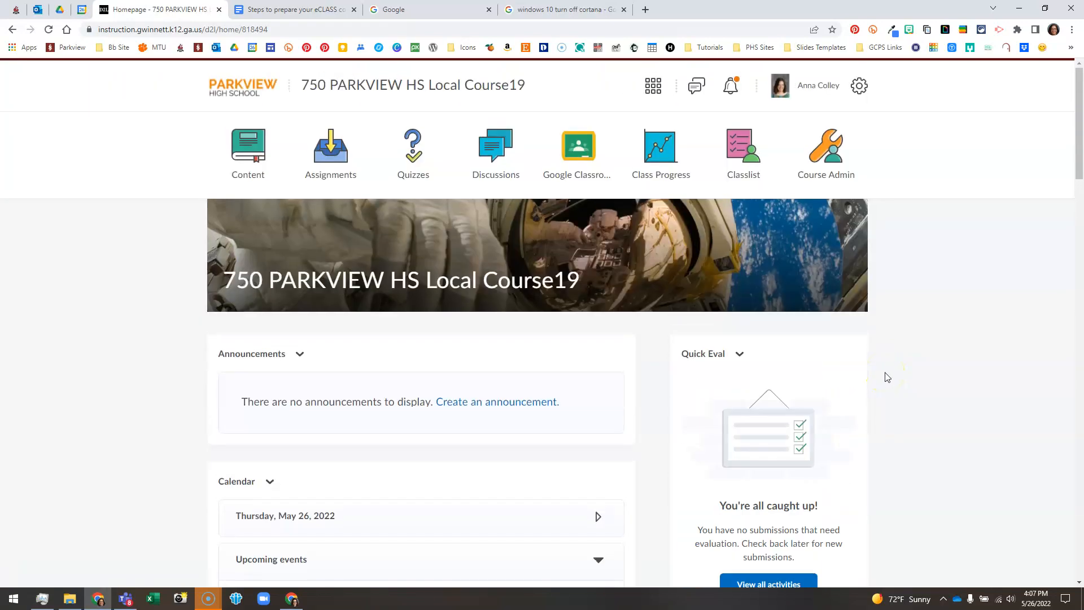